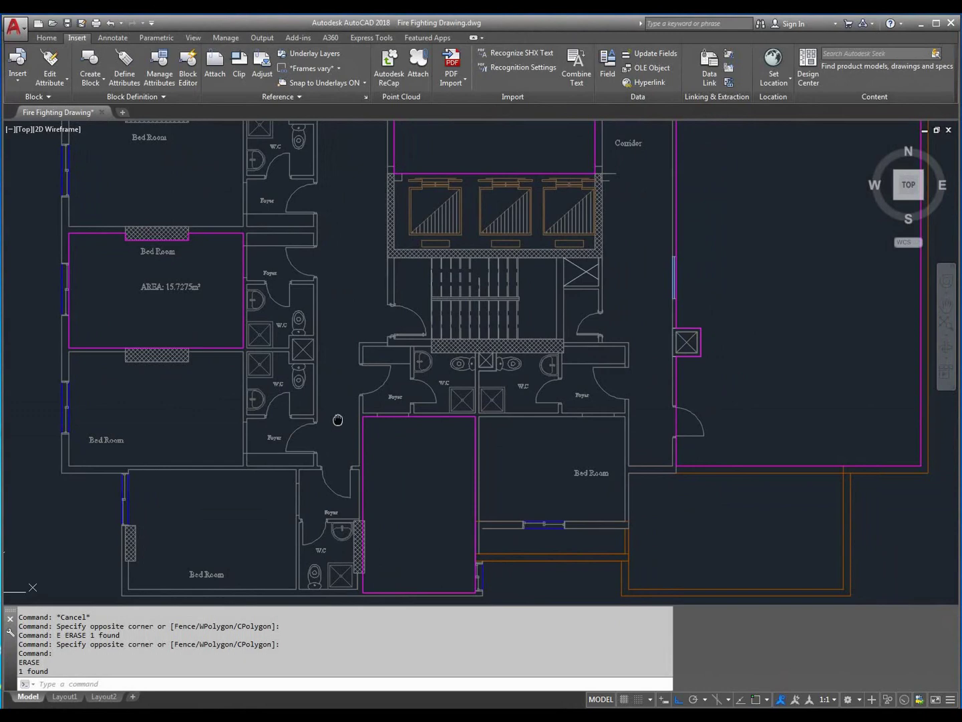
Switch to the area folder in File Explorer and look over the LISP files Area text PA-PAO, AREARON and Areas2Field a2f
middle_click_drag(338, 419, 345, 419)
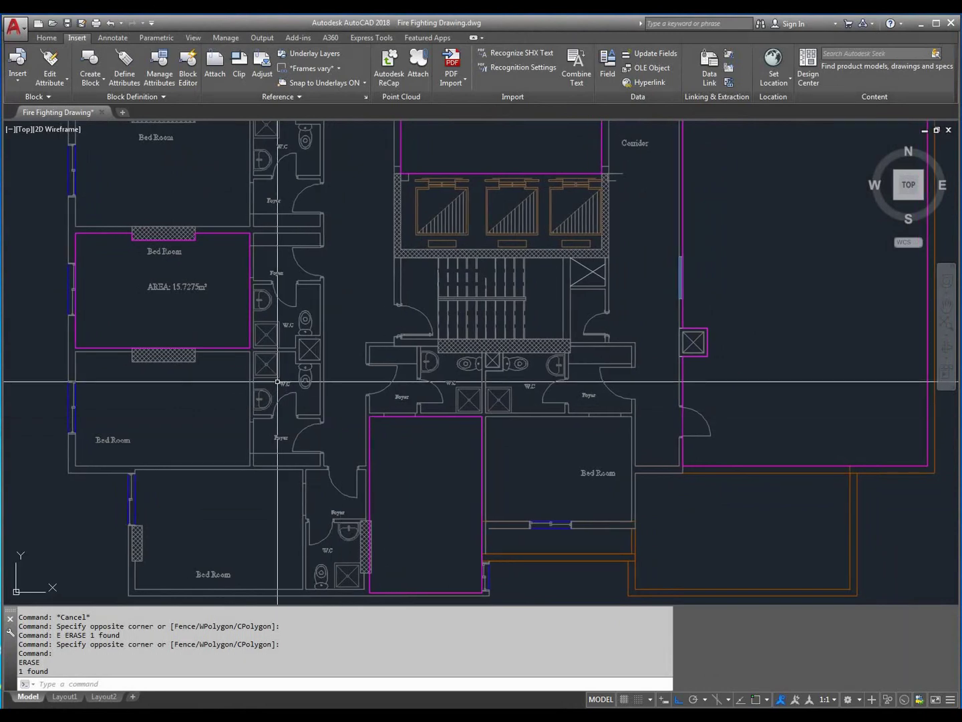
key("alt+Tab")
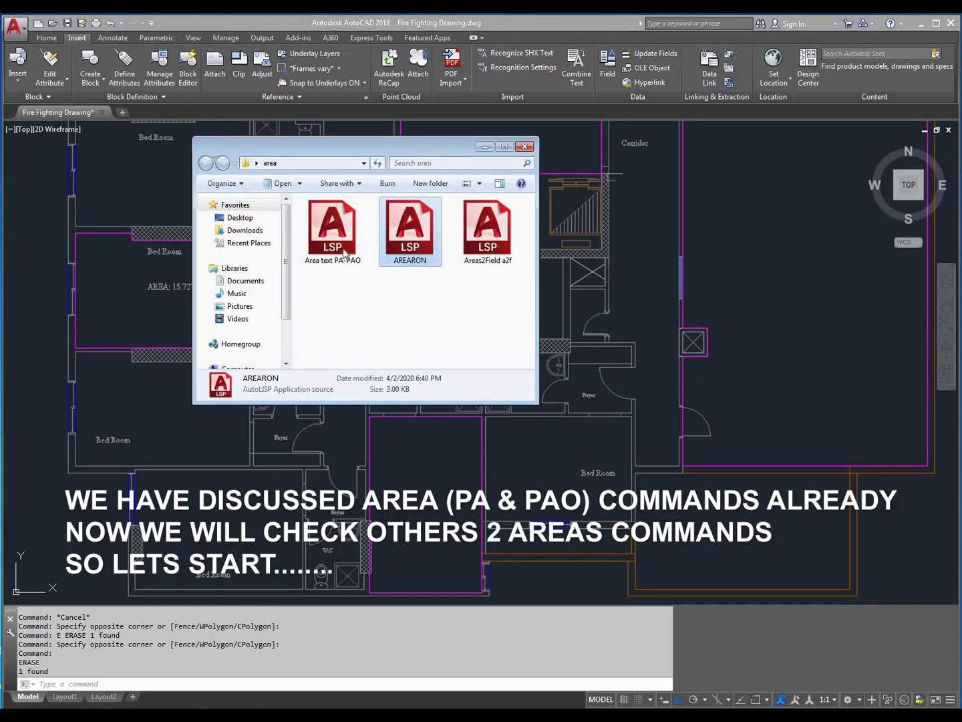
left_click(339, 235)
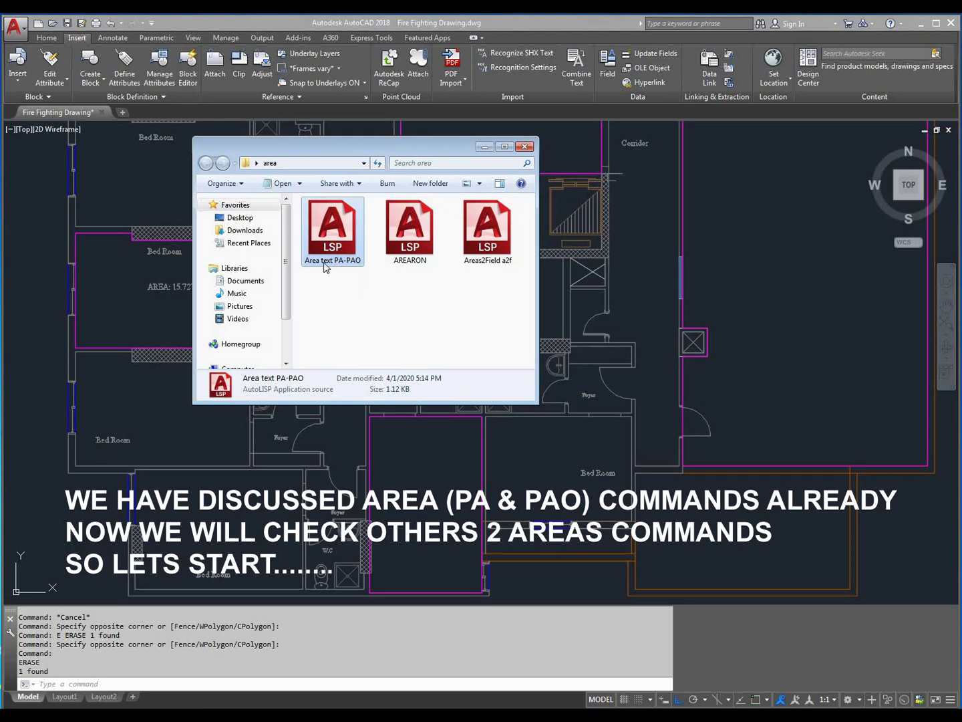
left_click_drag(500, 298, 394, 251)
left_click(421, 296)
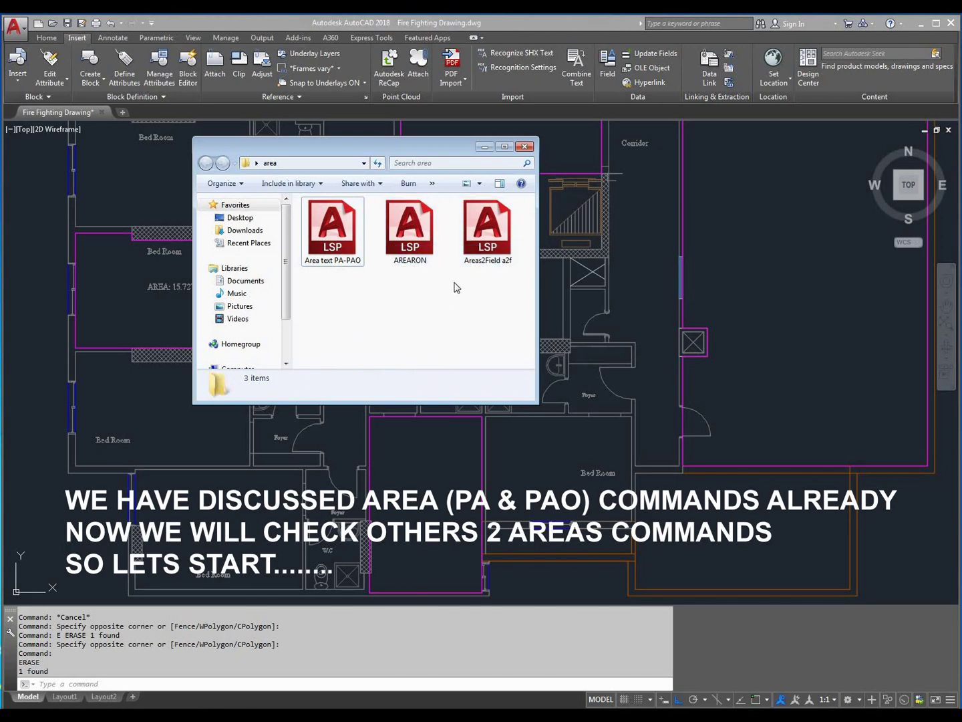
left_click_drag(498, 295, 397, 228)
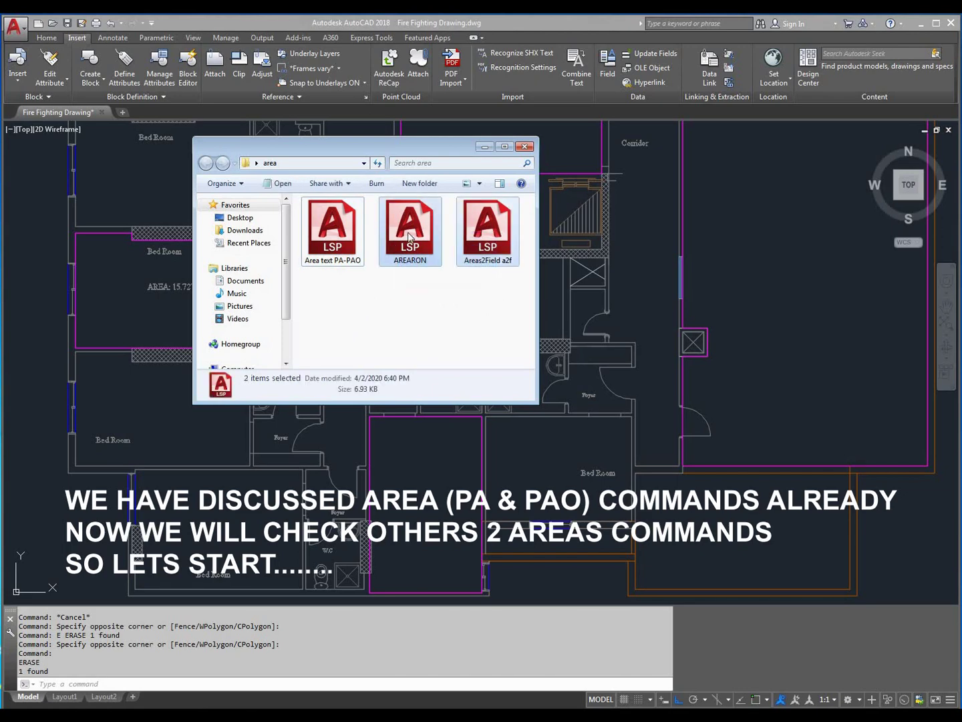
left_click(485, 147)
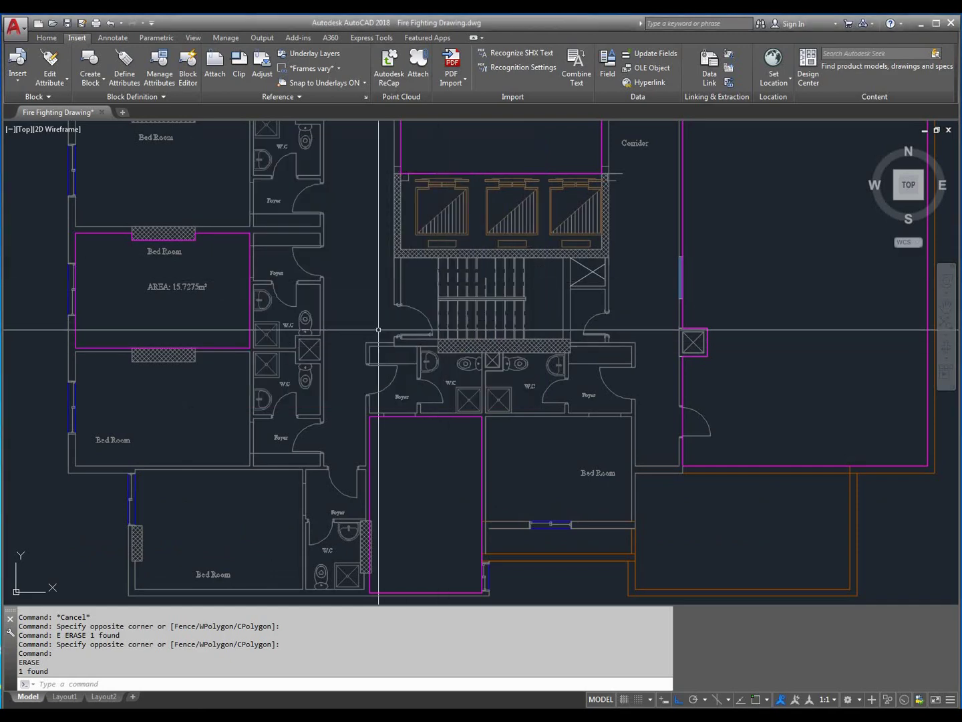
Load the AREARON and Areas2Field a2f LISP files from the area folder on the Desktop with APPLOAD
type("AP")
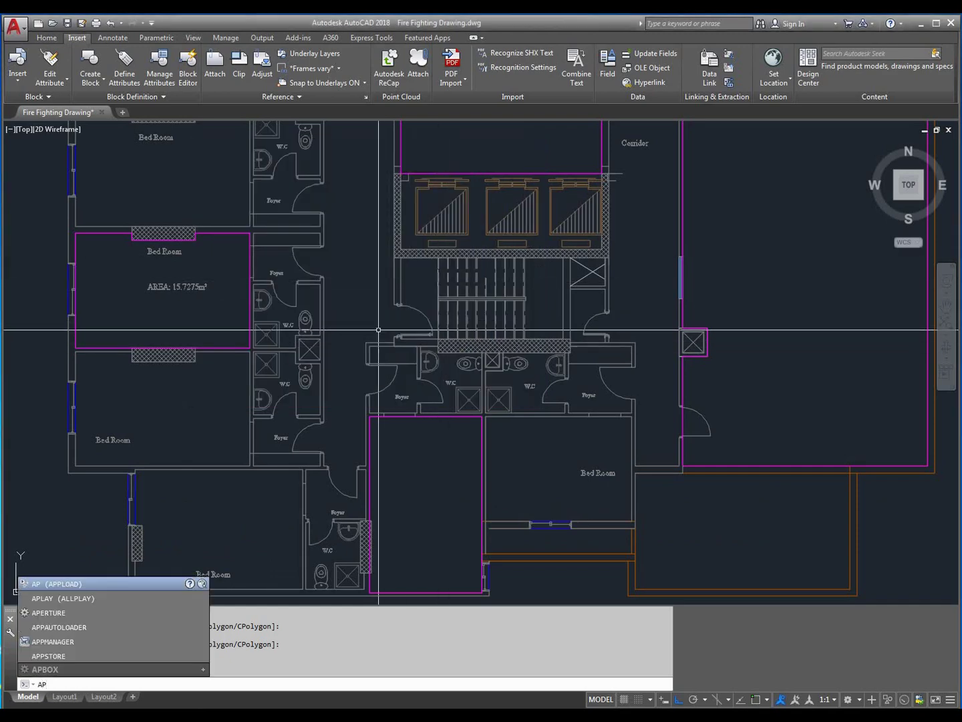
key("Return")
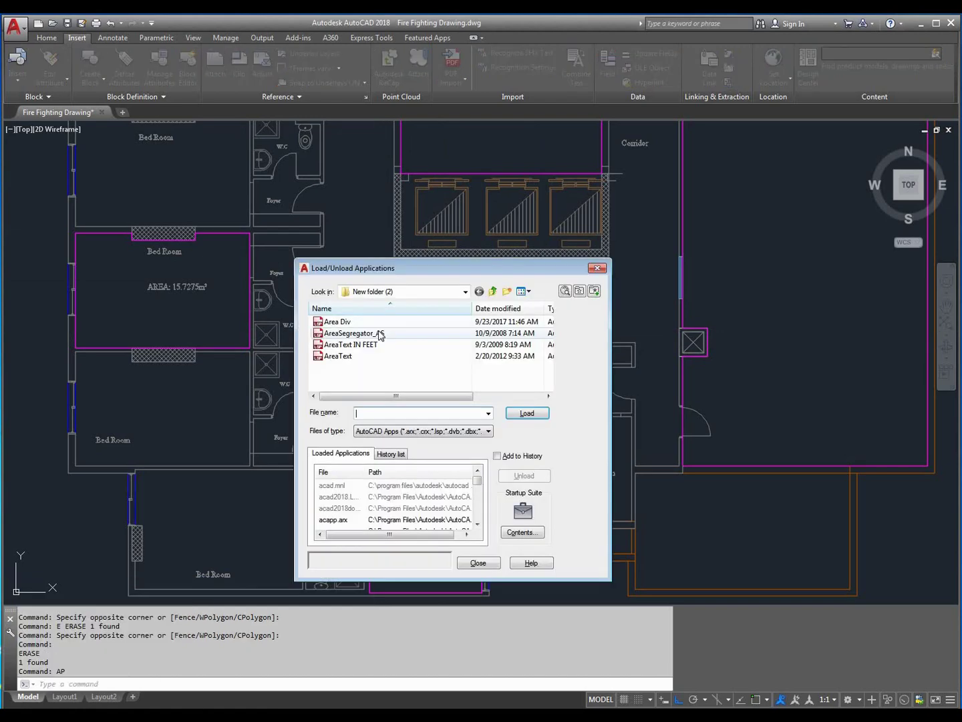
left_click(493, 292)
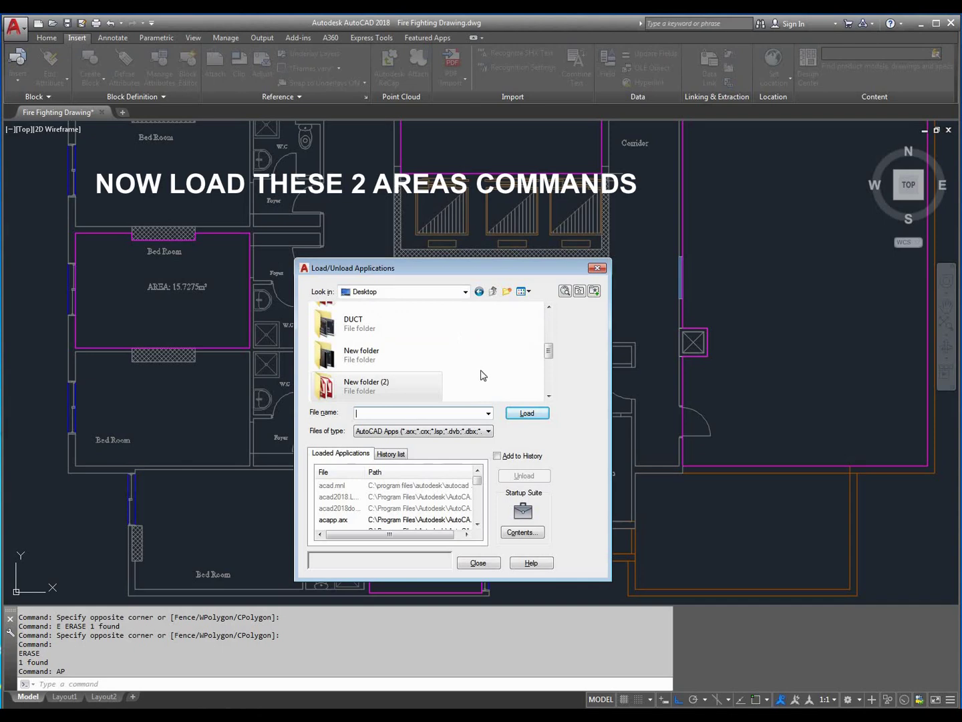
left_click_drag(552, 356, 548, 334)
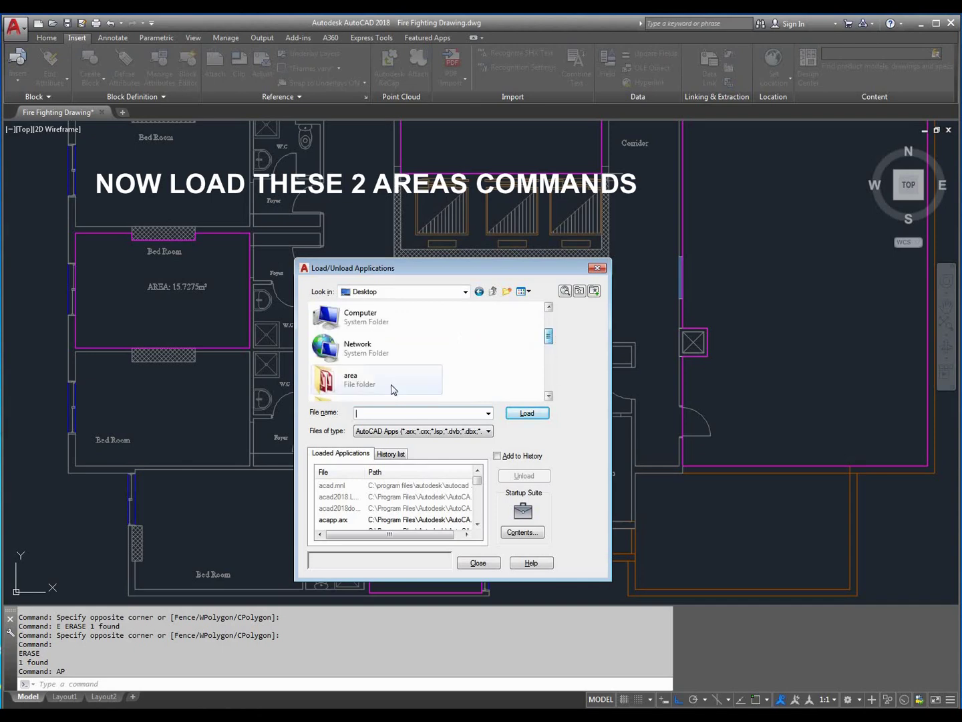
double_click(377, 384)
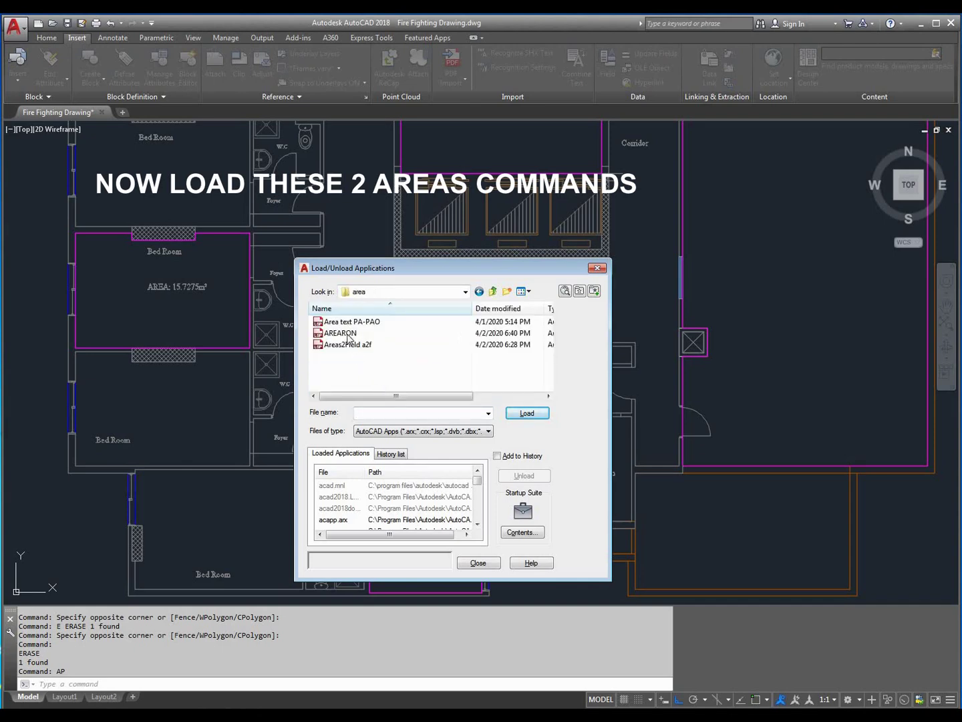
left_click_drag(345, 350, 328, 332)
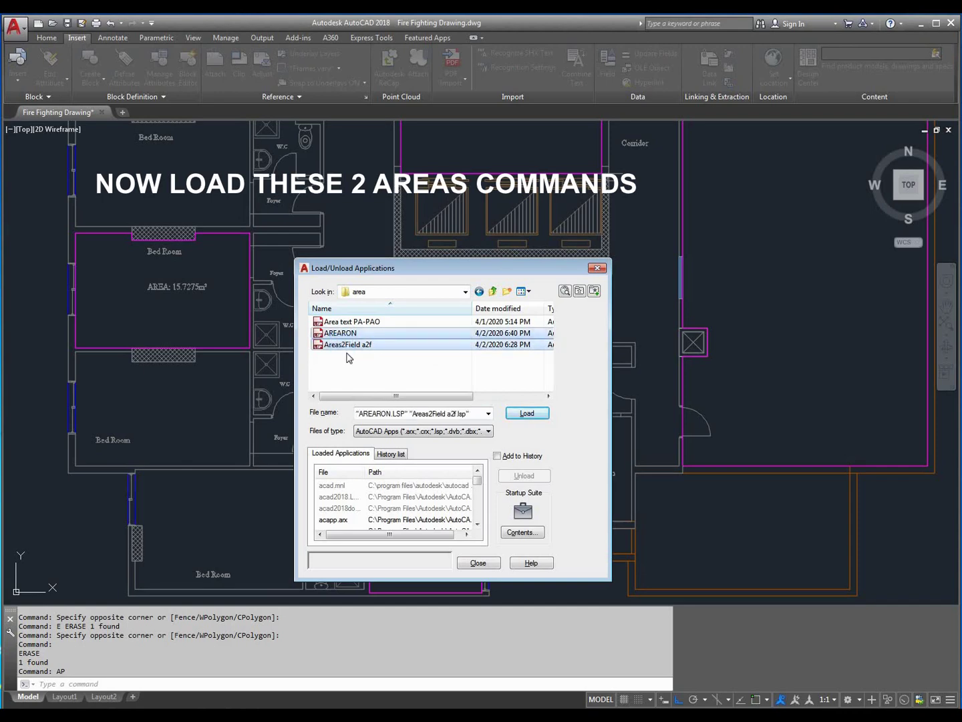
left_click(525, 414)
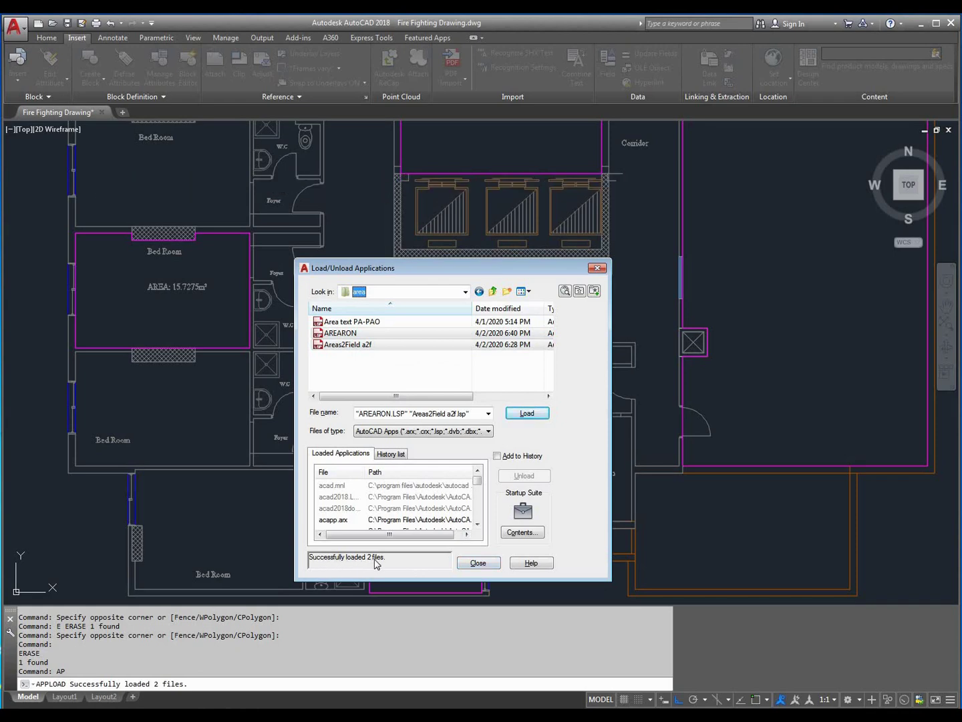
left_click(478, 563)
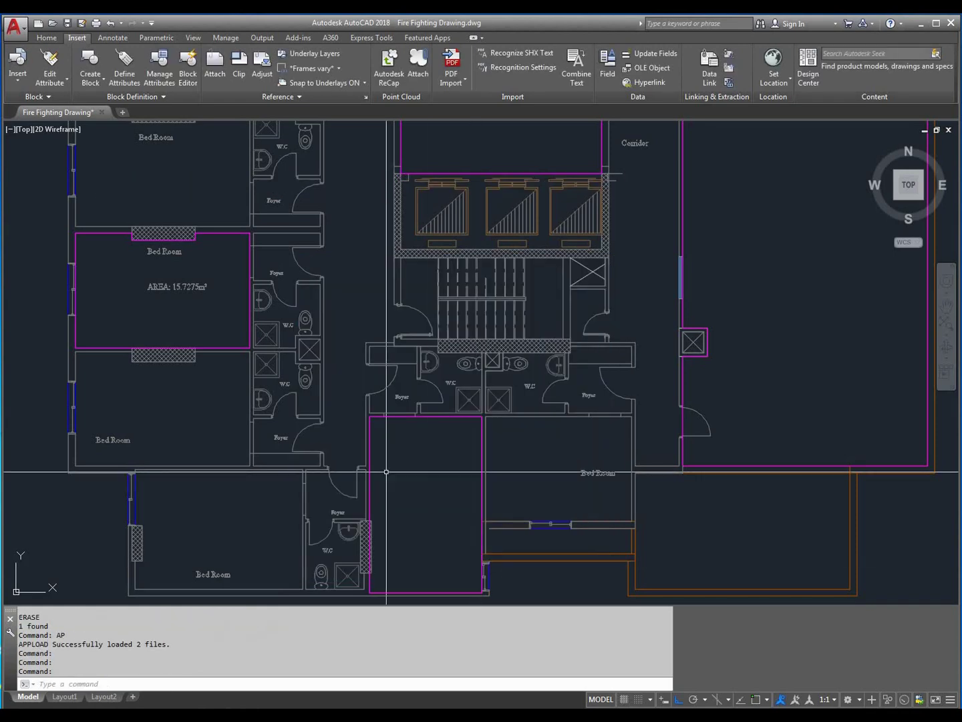
Check the AREARON routine's file name in the area folder window and return to the drawing
middle_click_drag(380, 457, 346, 454)
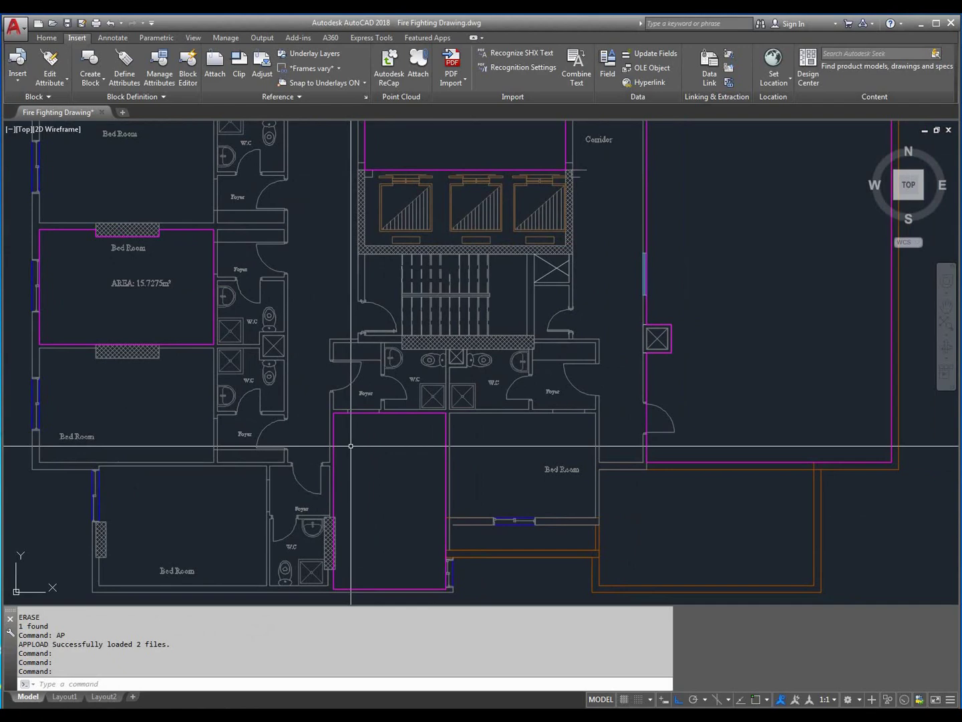
key("alt+Tab")
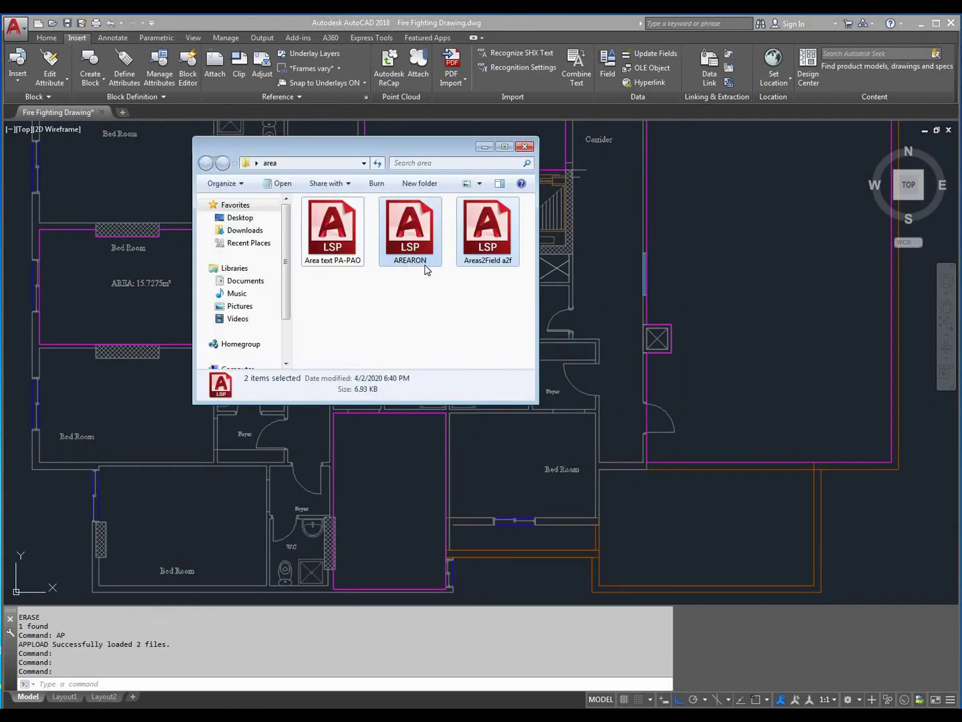
left_click(486, 146)
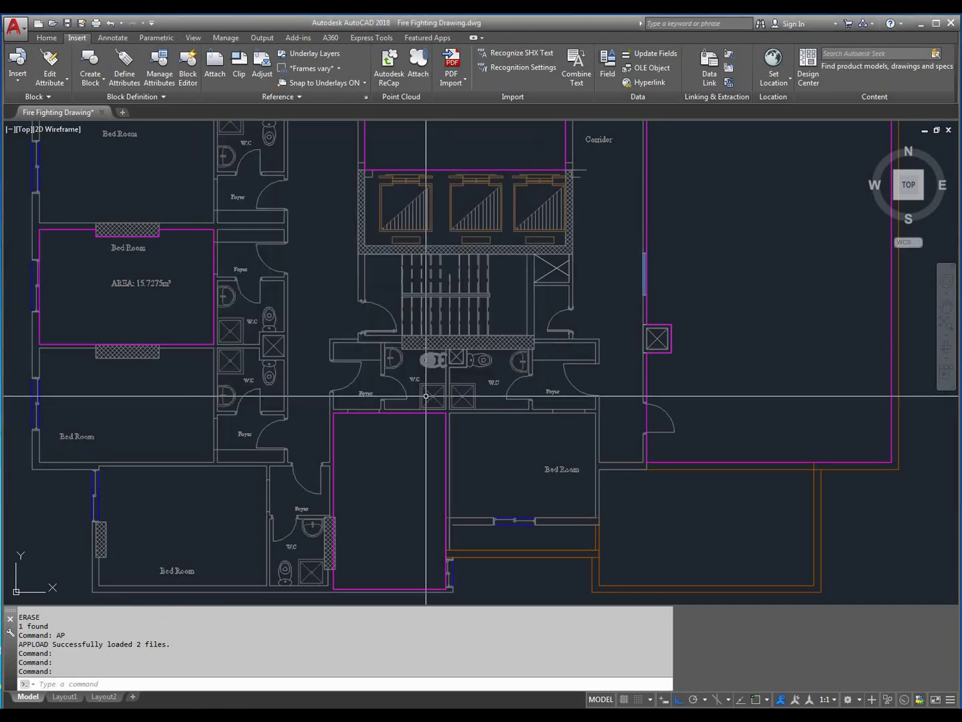
left_click(418, 401)
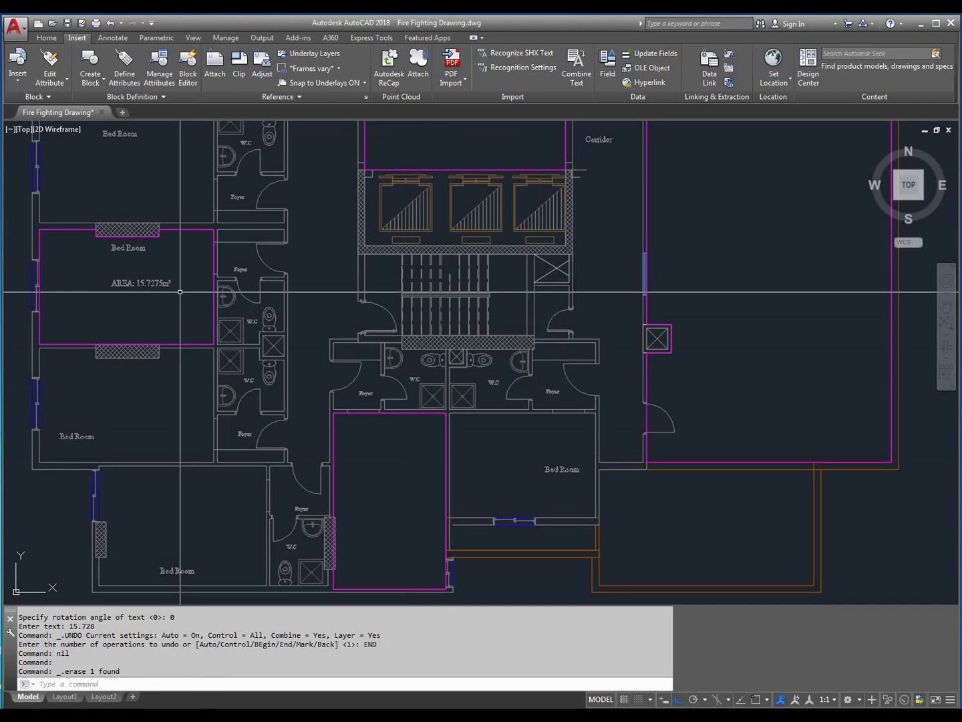
Run AREARON with scale .1 and the default 3 decimal places on the magenta closed polyline around the labelled bedroom
type("AREARON")
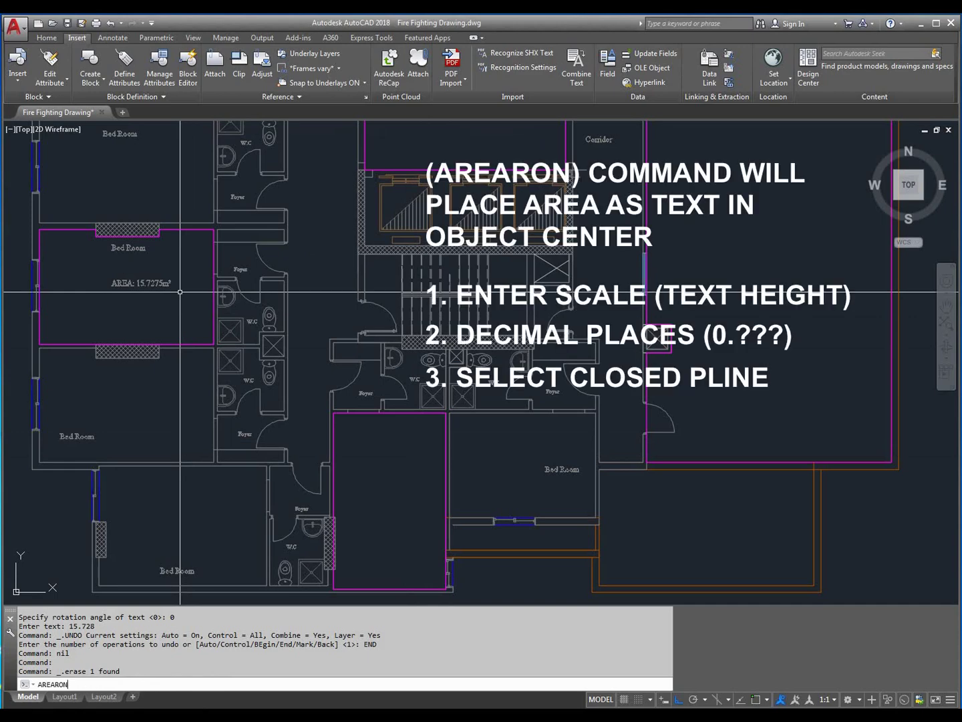
key("Return")
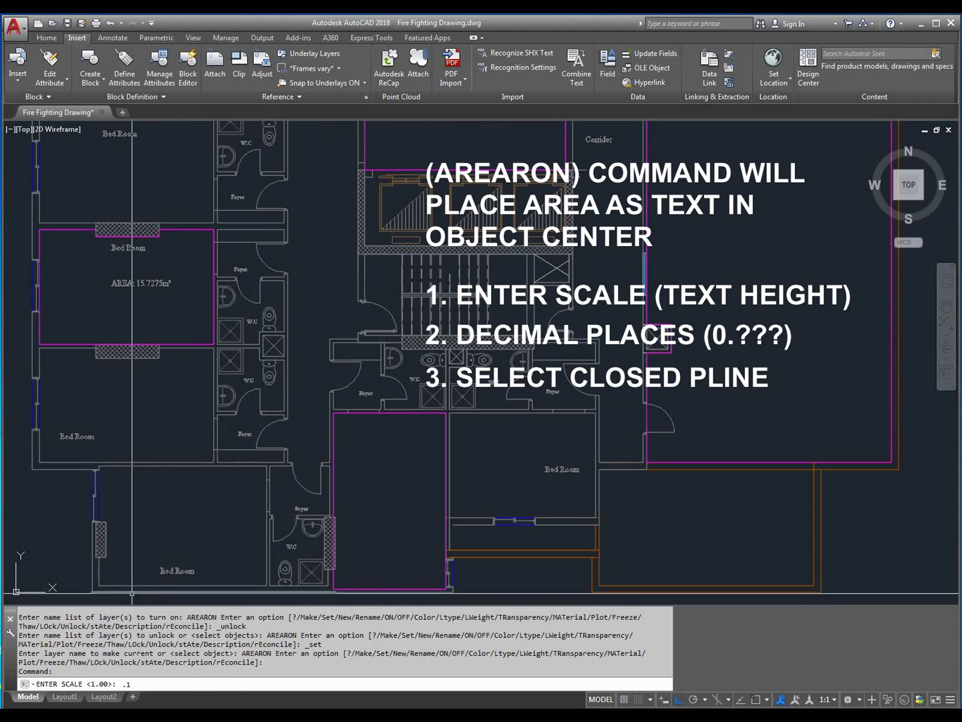
key("Return")
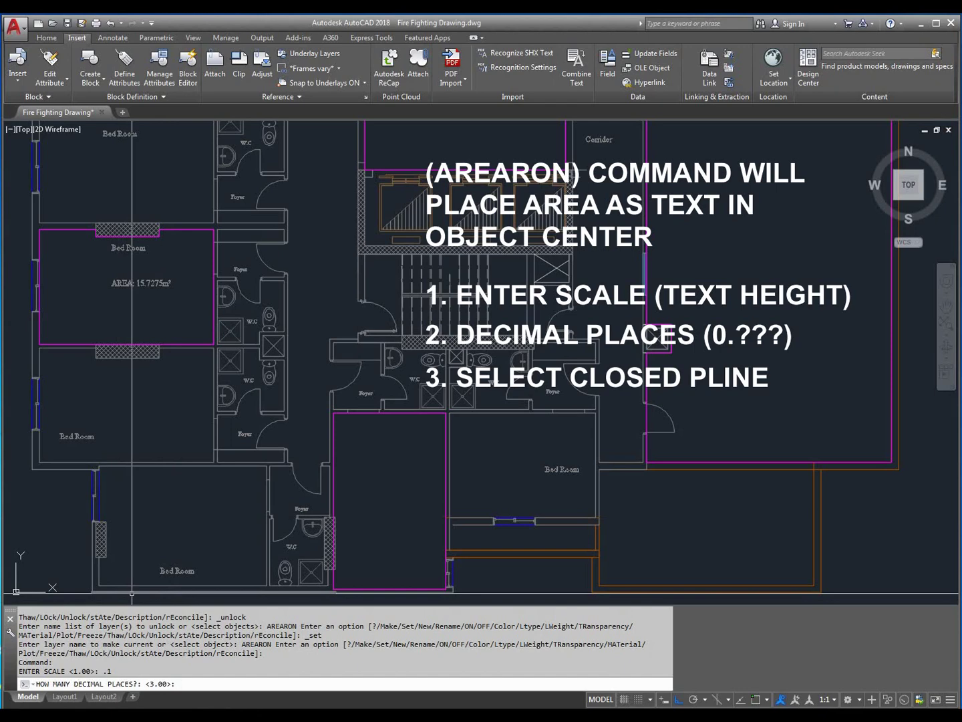
key("Return")
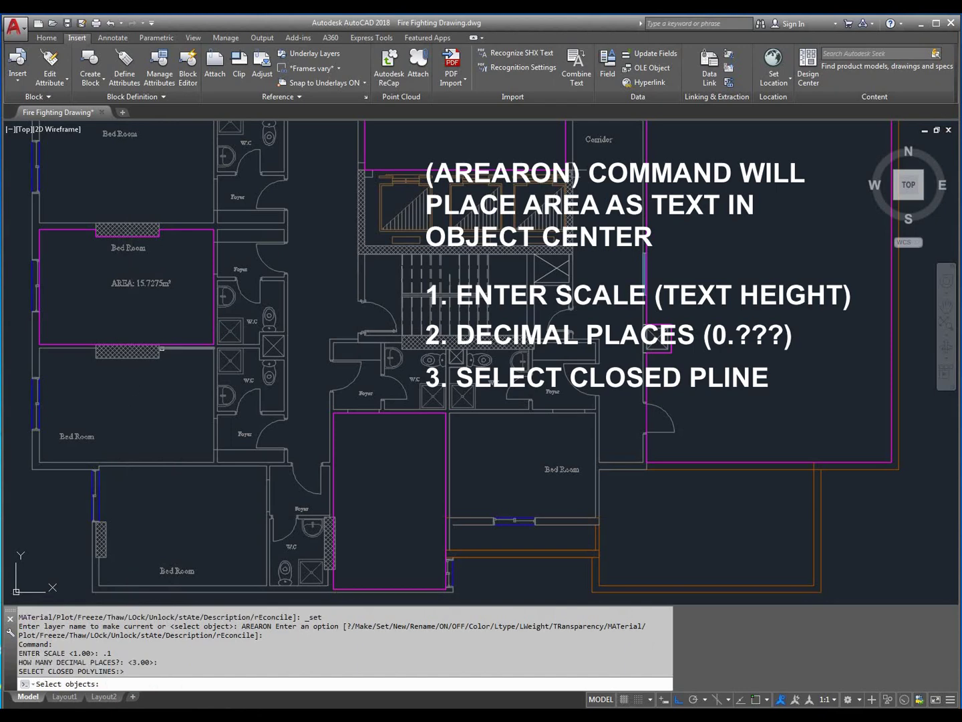
left_click(167, 344)
key("Return")
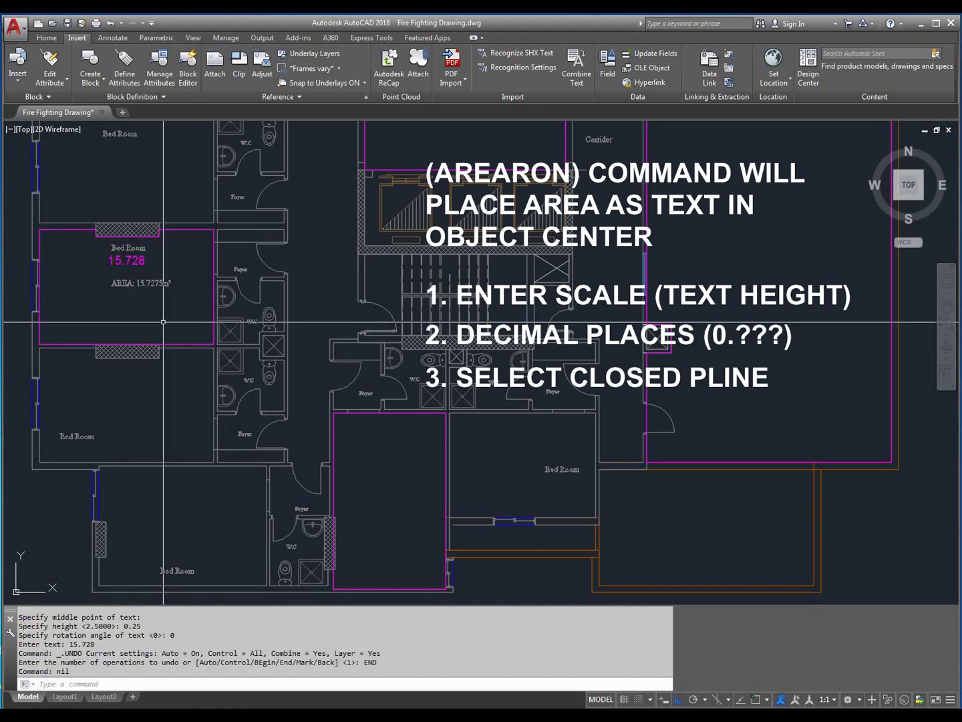
scroll(118, 270, "up", 3)
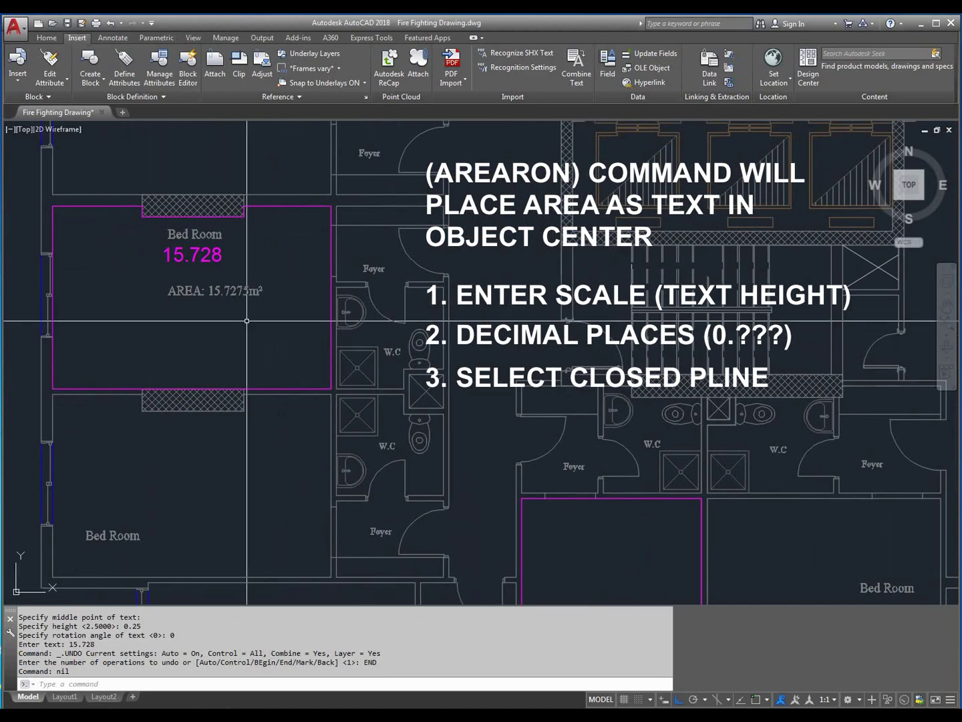
scroll(247, 322, "down", 2)
middle_click_drag(276, 356, 269, 338)
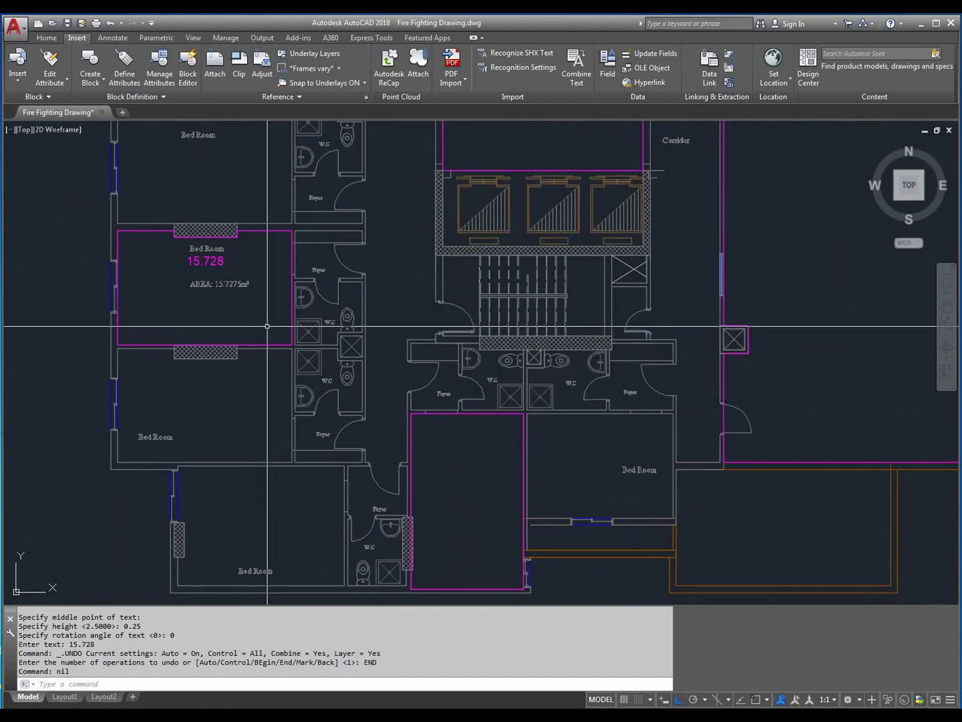
Check the Areas2Field file, then run A2F on the same bedroom polyline and place the area field near the room's lower edge
key("alt+Tab")
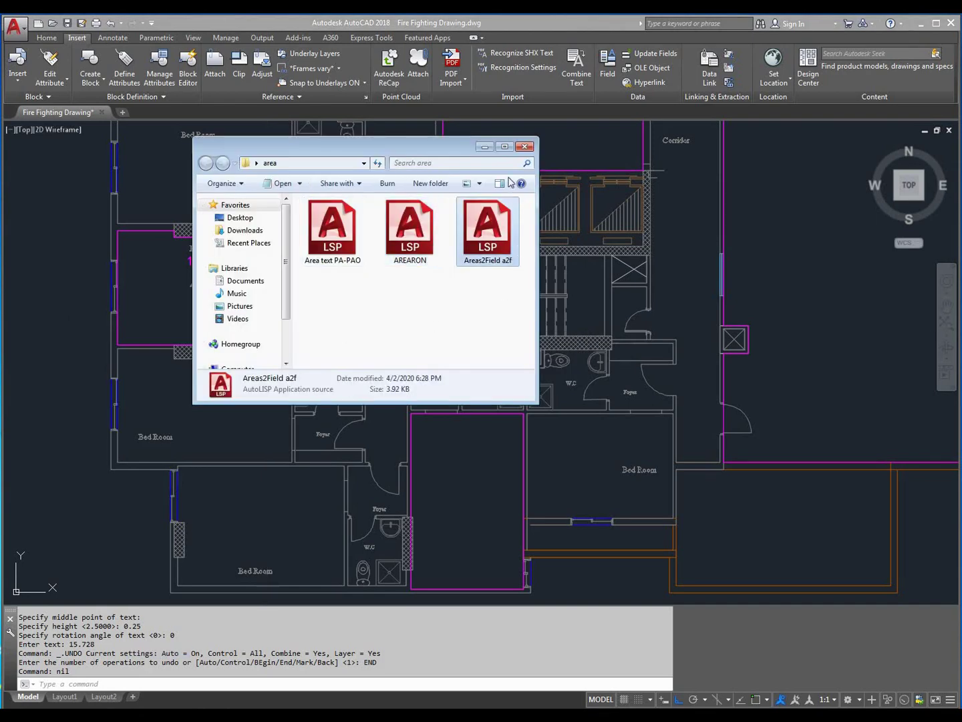
left_click(484, 146)
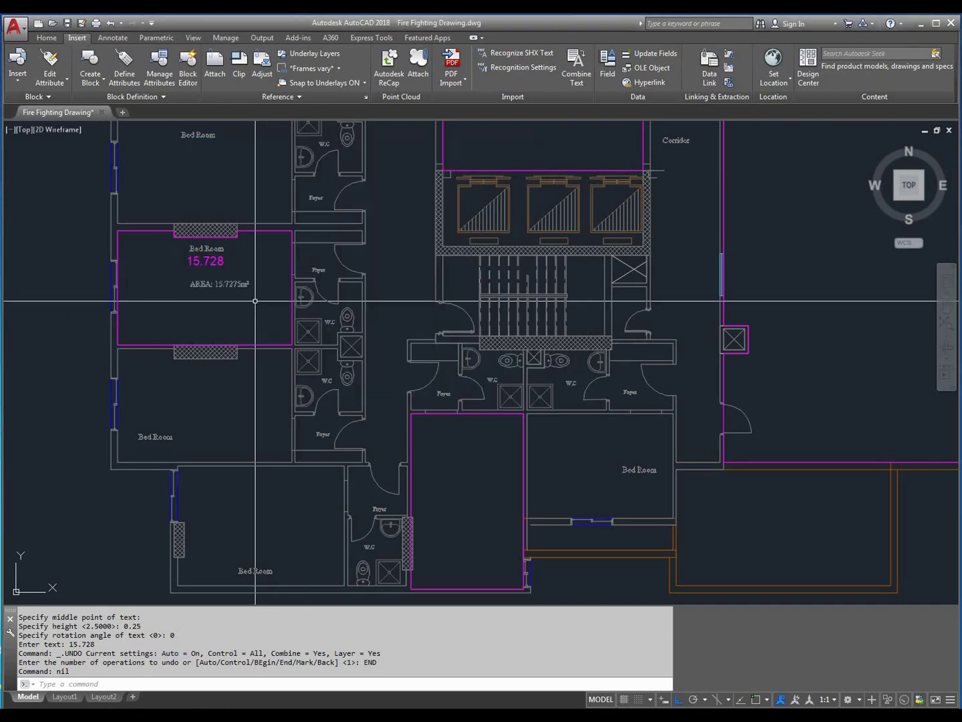
type("A2F")
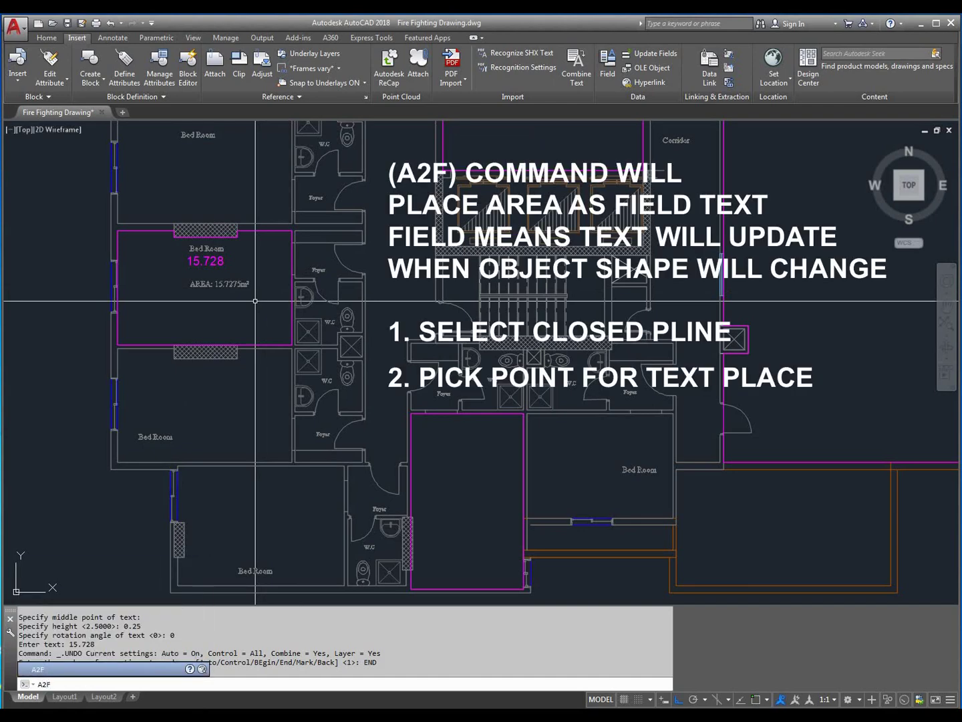
key("Return")
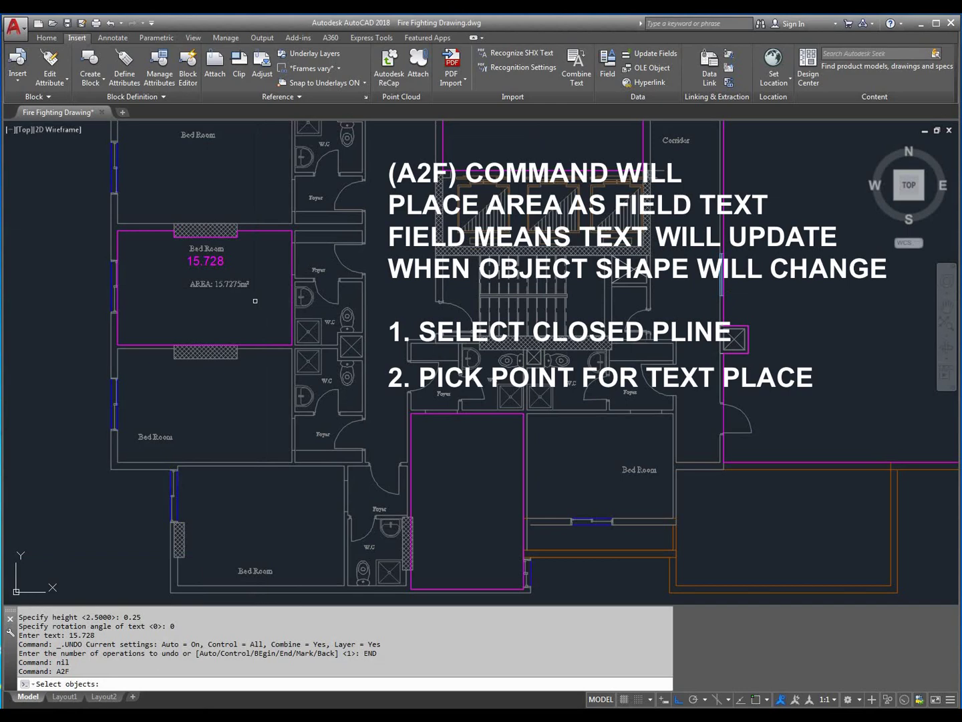
left_click(256, 344)
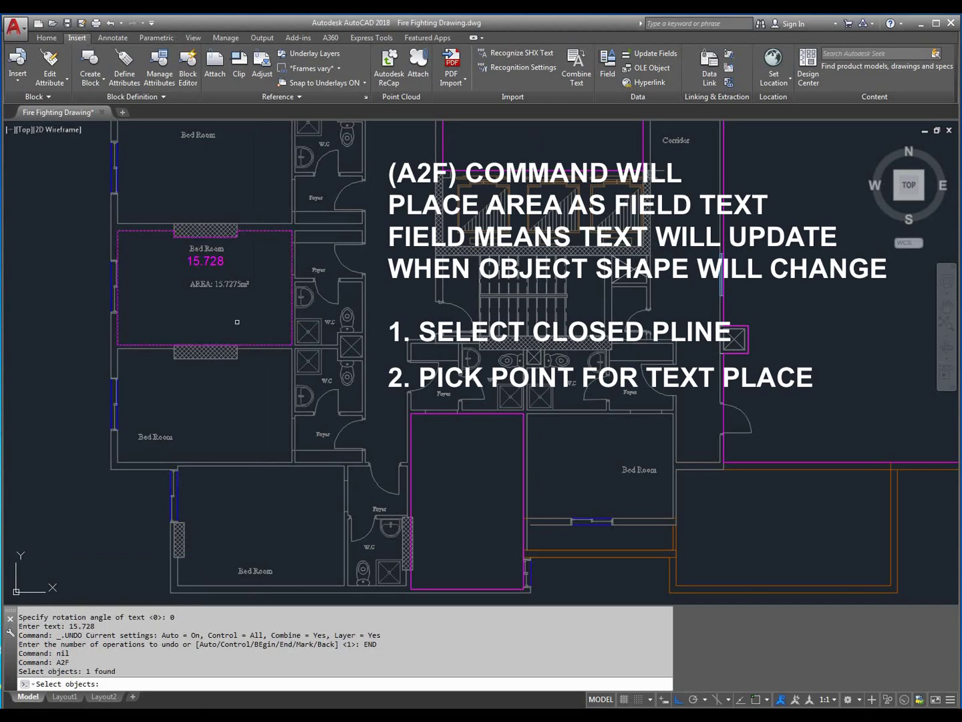
key("Return")
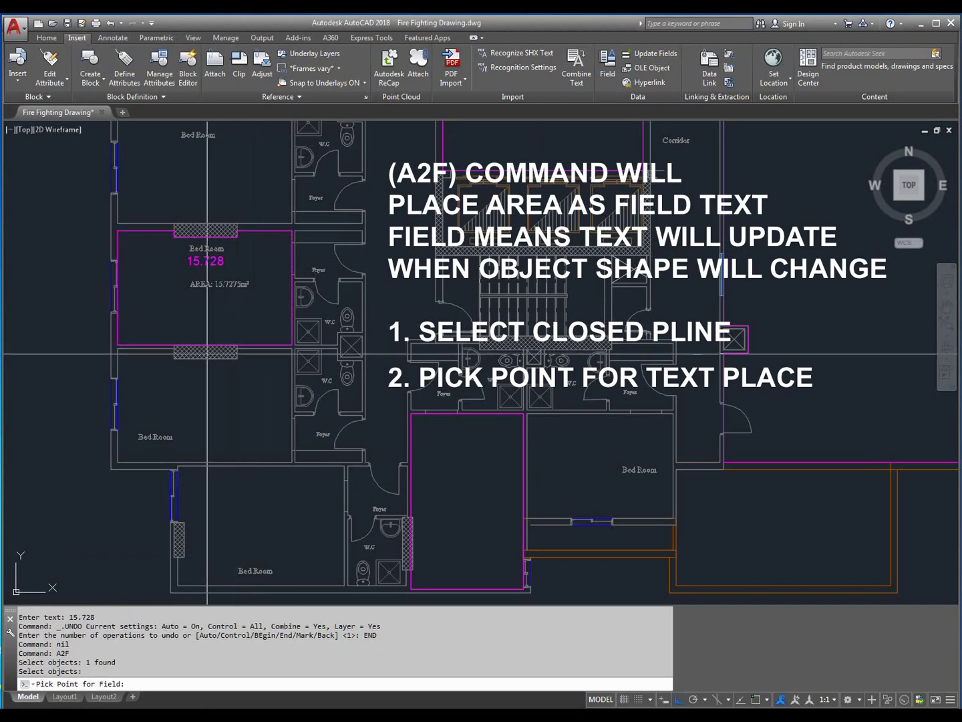
left_click(180, 318)
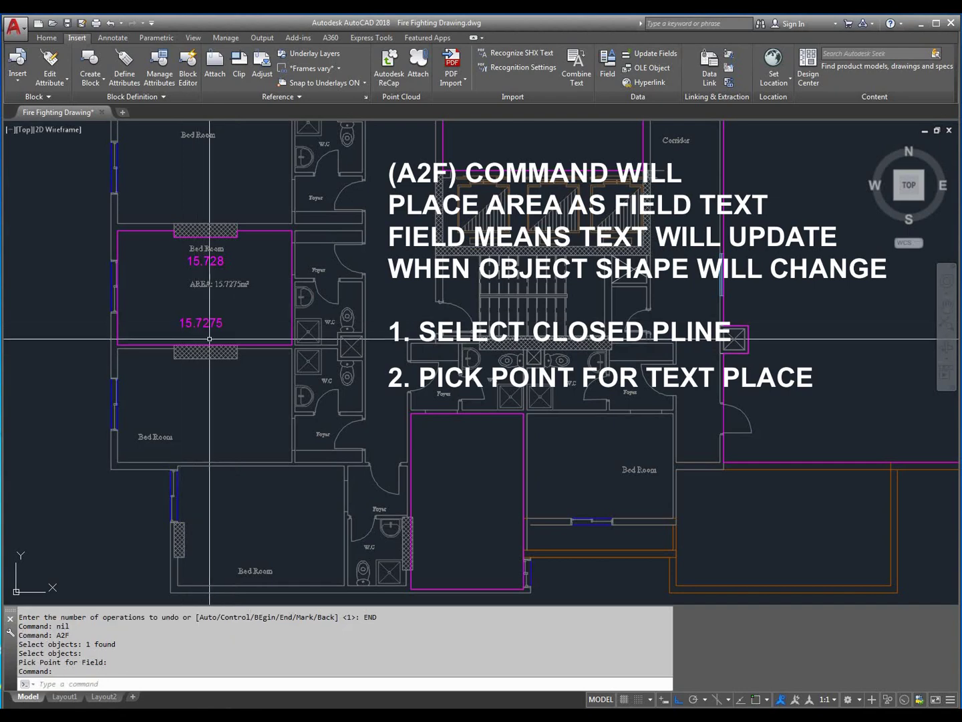
Open the plain area text and the area field in the bedroom for editing to compare them, leaving both unchanged
scroll(207, 318, "up", 2)
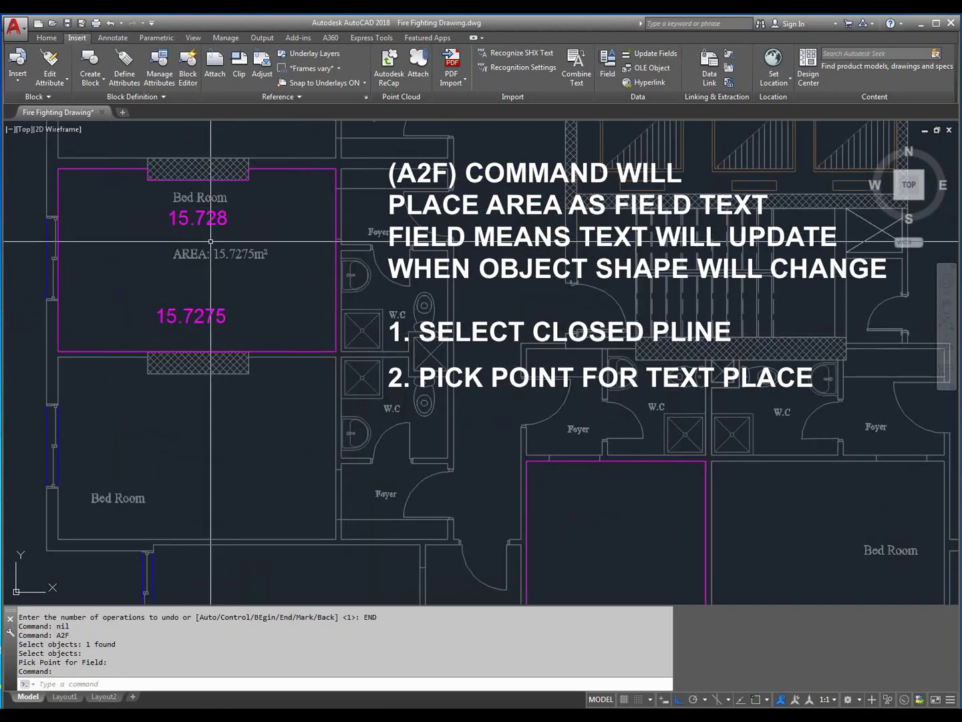
left_click(198, 220)
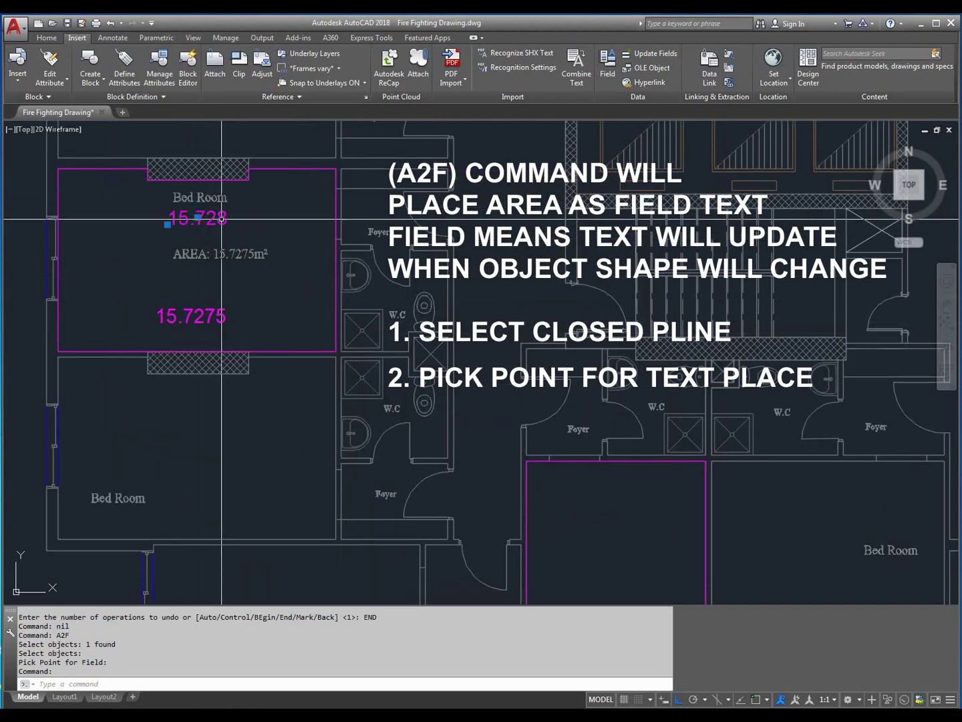
double_click(190, 231)
left_click(214, 221)
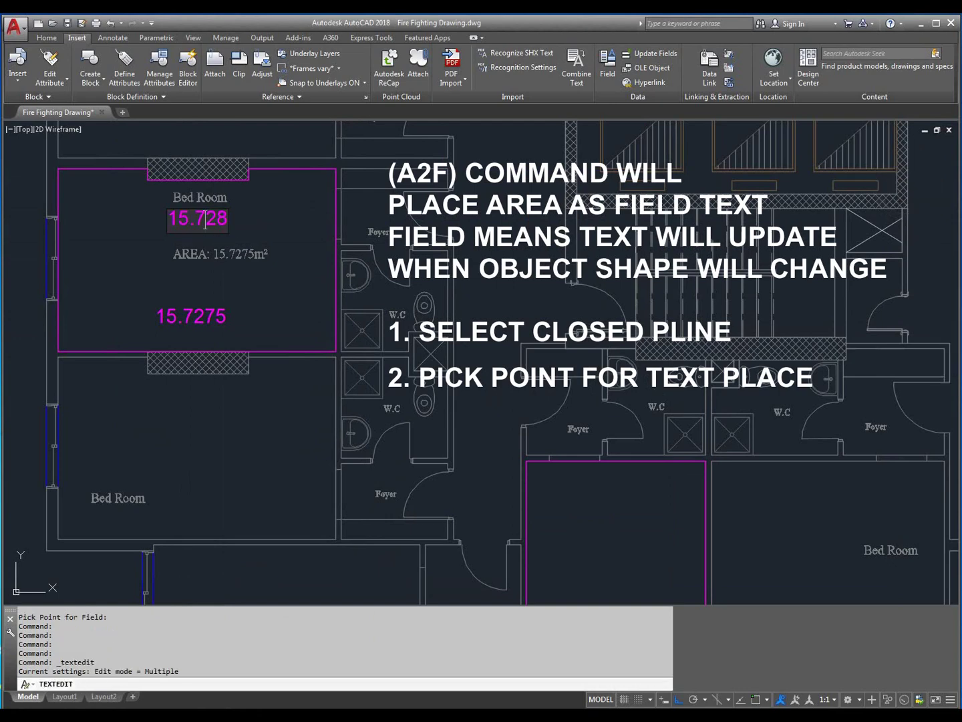
left_click(226, 287)
left_click(200, 322)
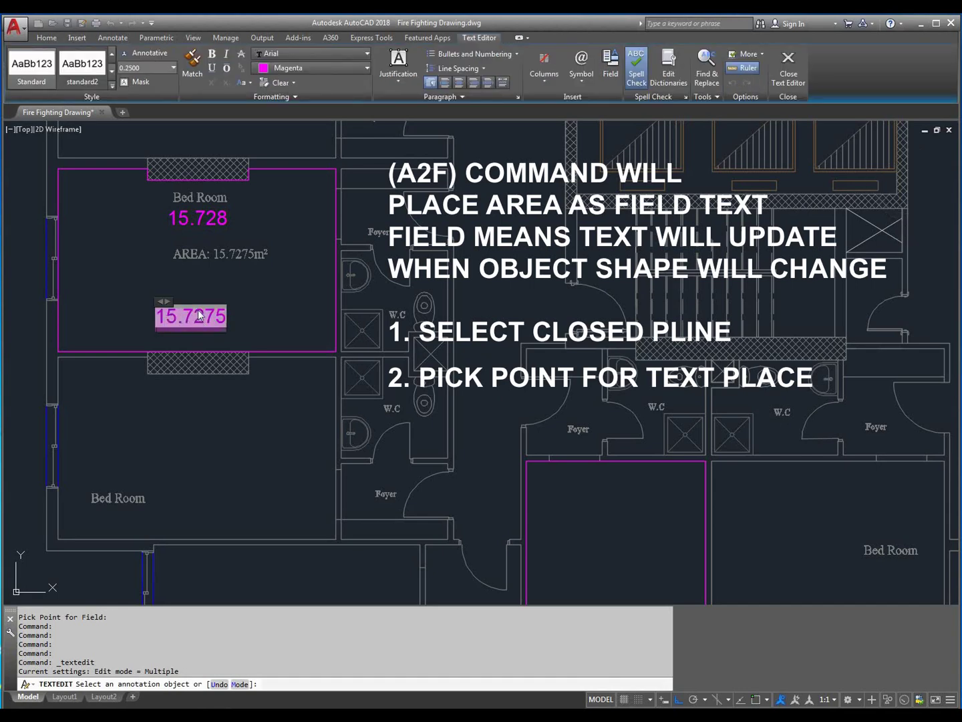
left_click(247, 286)
key("Escape")
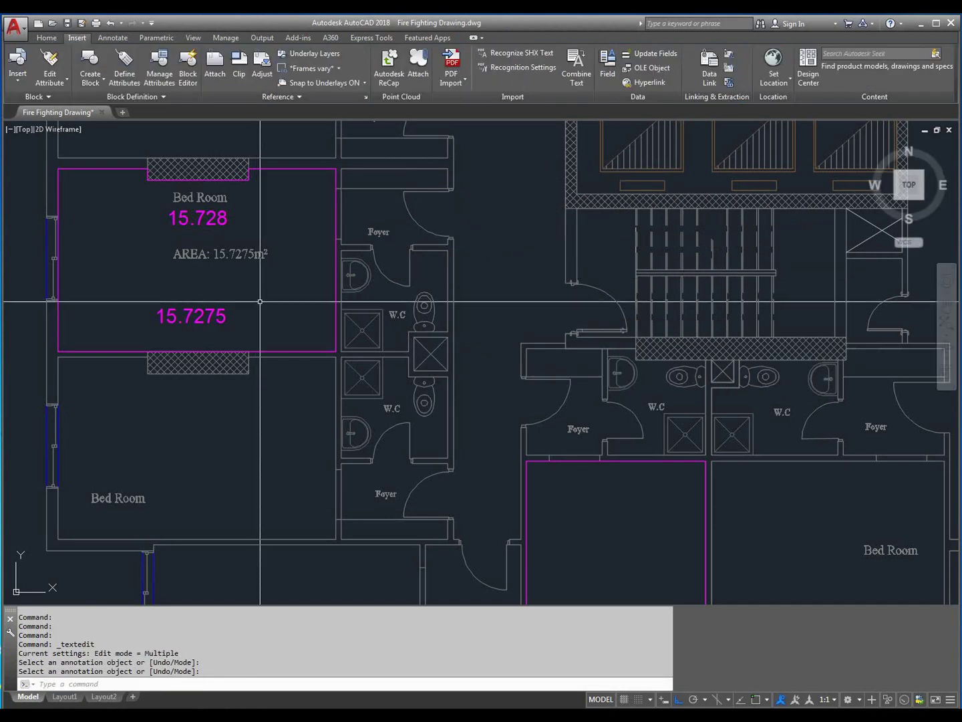
Stretch the right edge of the magenta bedroom polyline inward, short of the room's right wall, and clear the selection
left_click(322, 348)
left_click(335, 261)
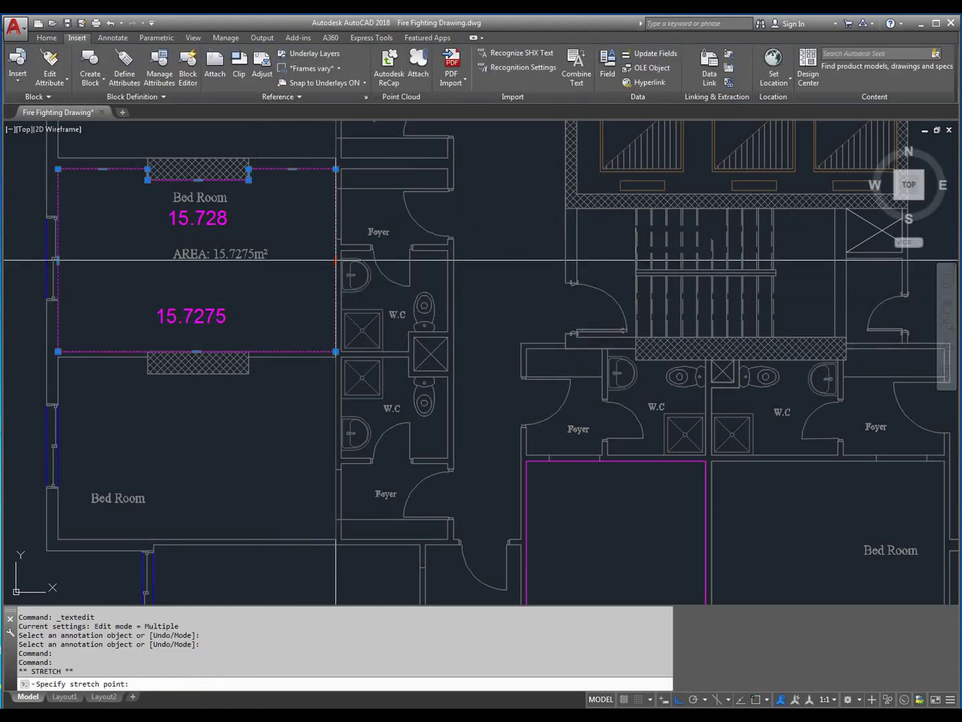
left_click(289, 261)
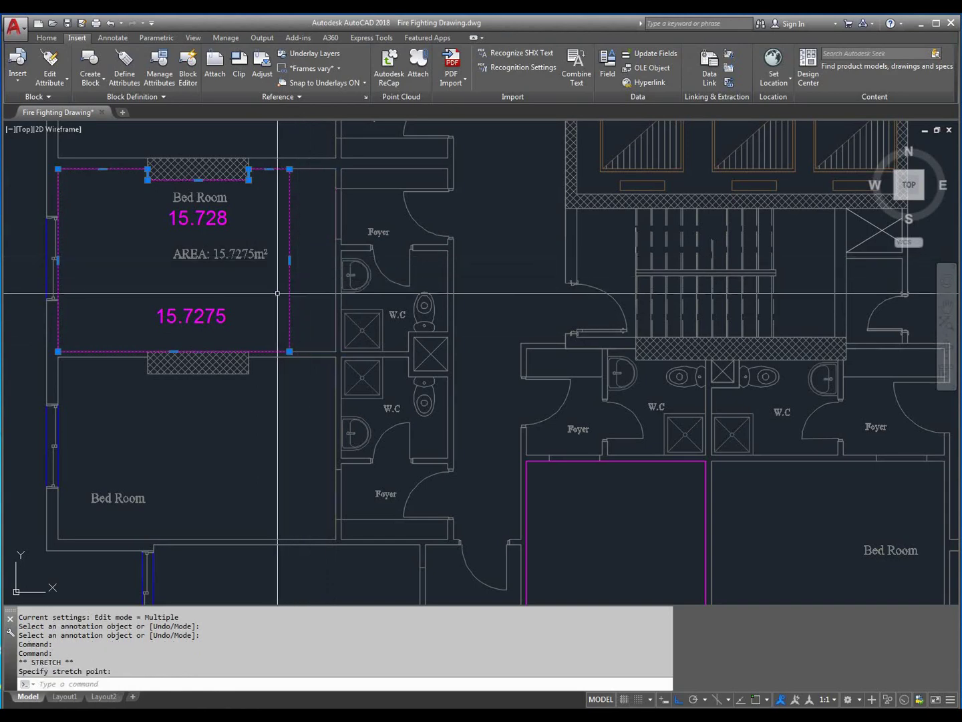
left_click(270, 304)
key("Escape")
key("Escape")
key("Escape")
Regenerate the drawing with RE to update the bedroom's area field
type("RE")
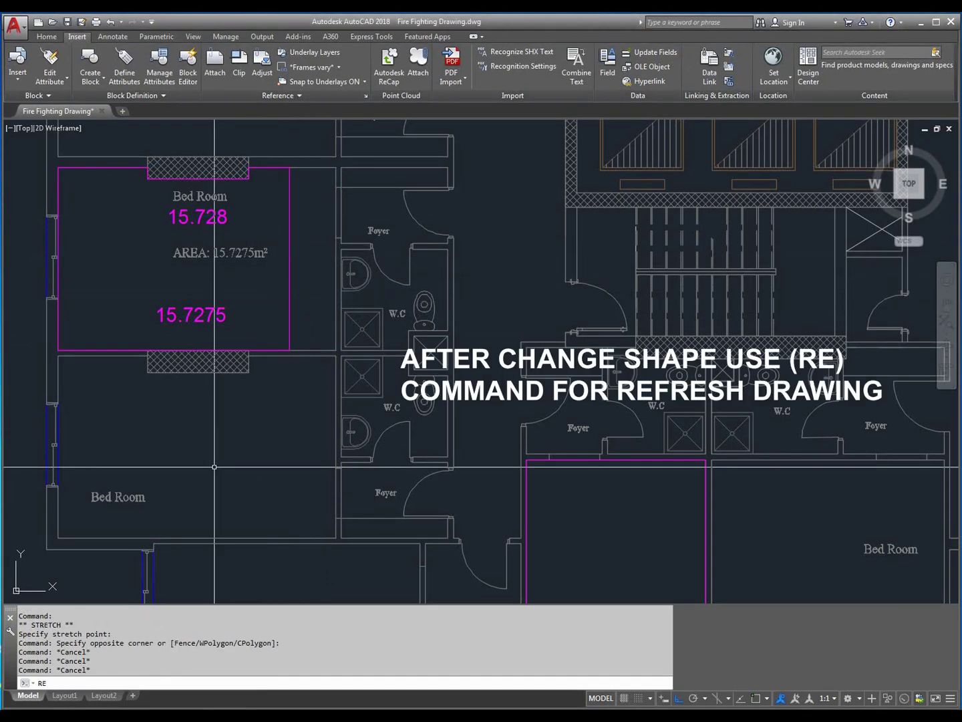
key("Escape")
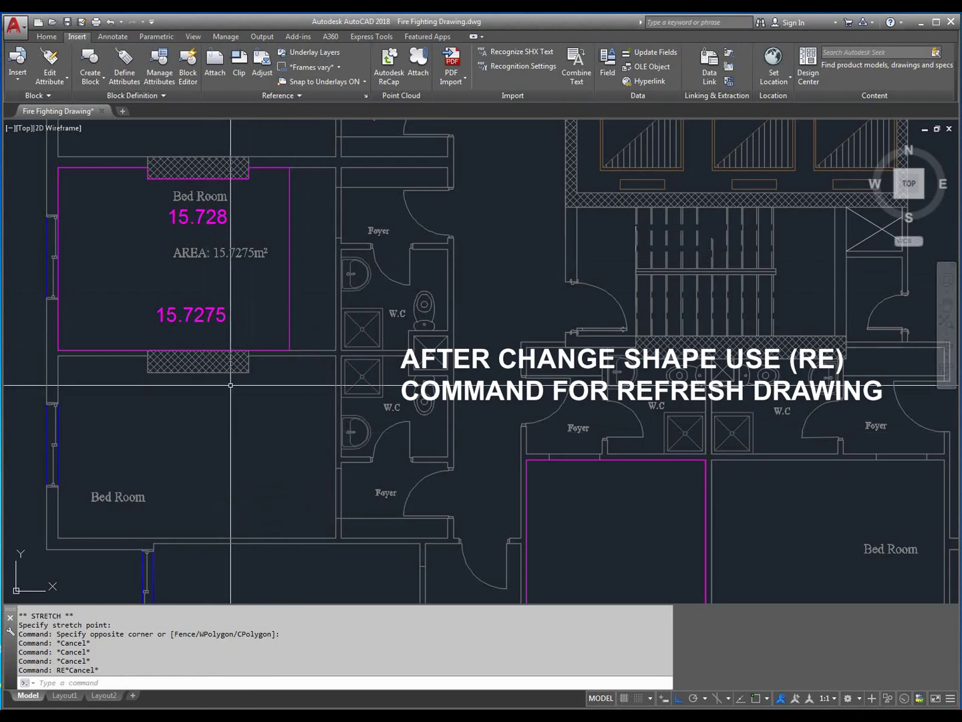
middle_click_drag(232, 387, 271, 449)
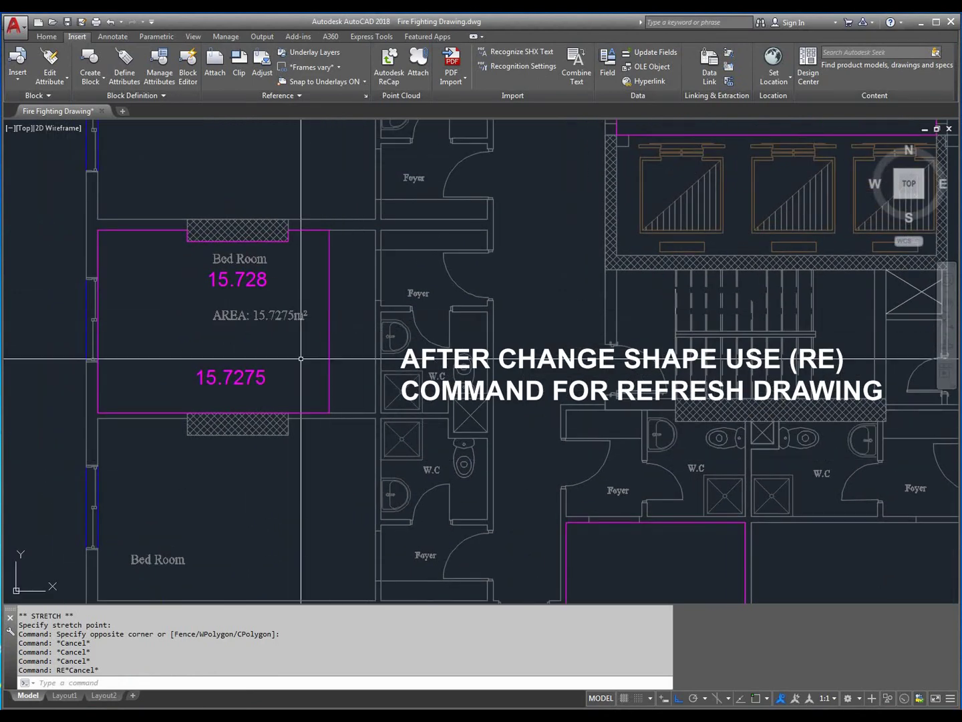
type("RE")
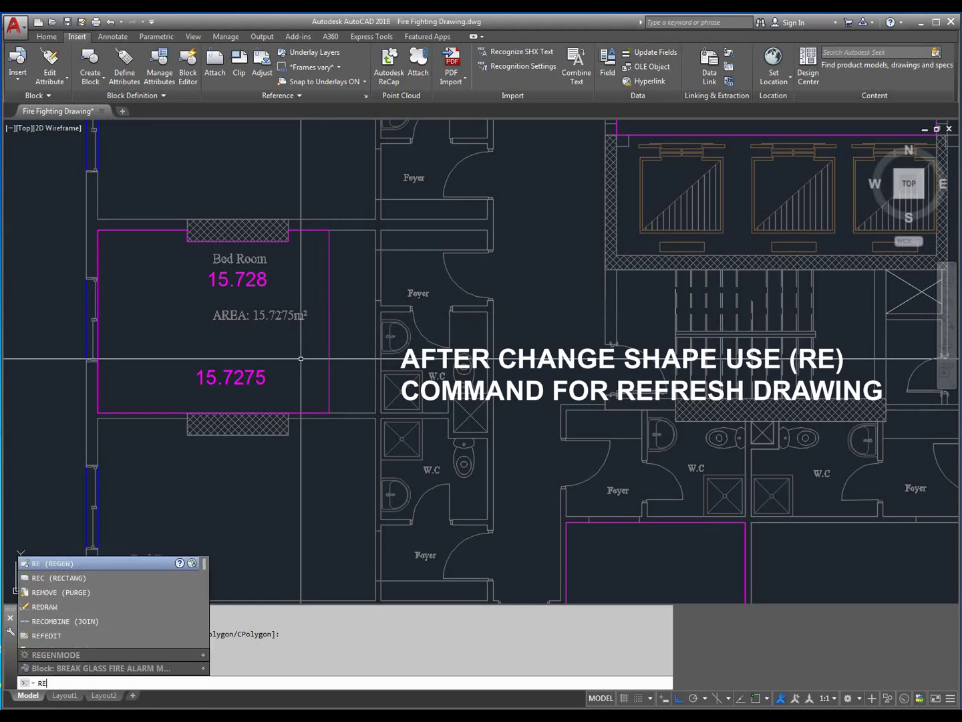
key("Return")
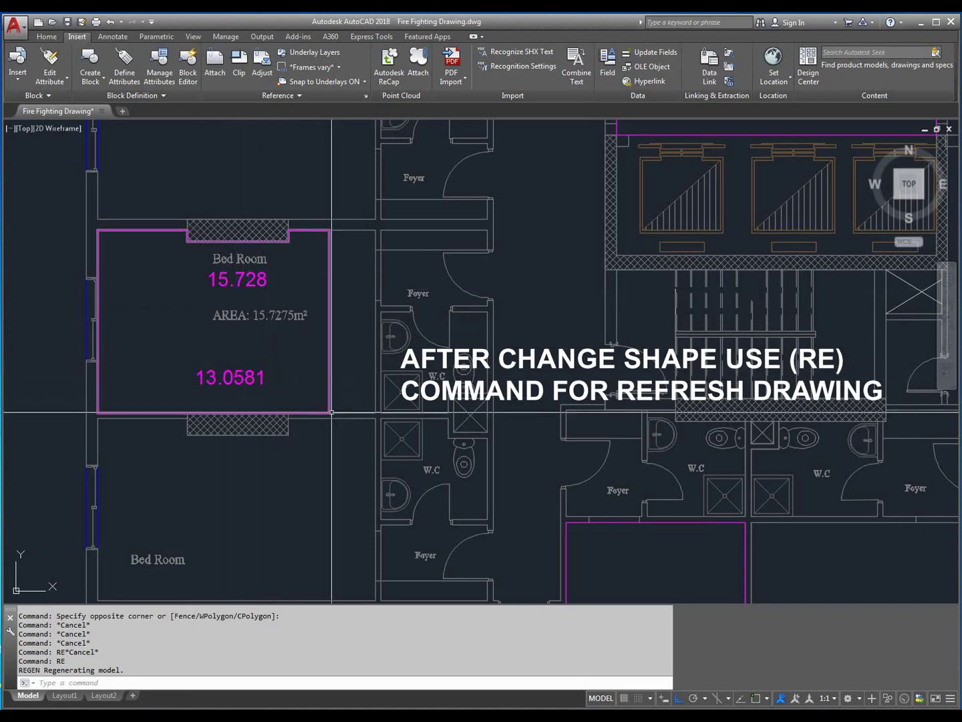
Stretch the bedroom polyline's right edge further inward, level with the end of the AREA label, and regenerate the drawing with RE
left_click(329, 391)
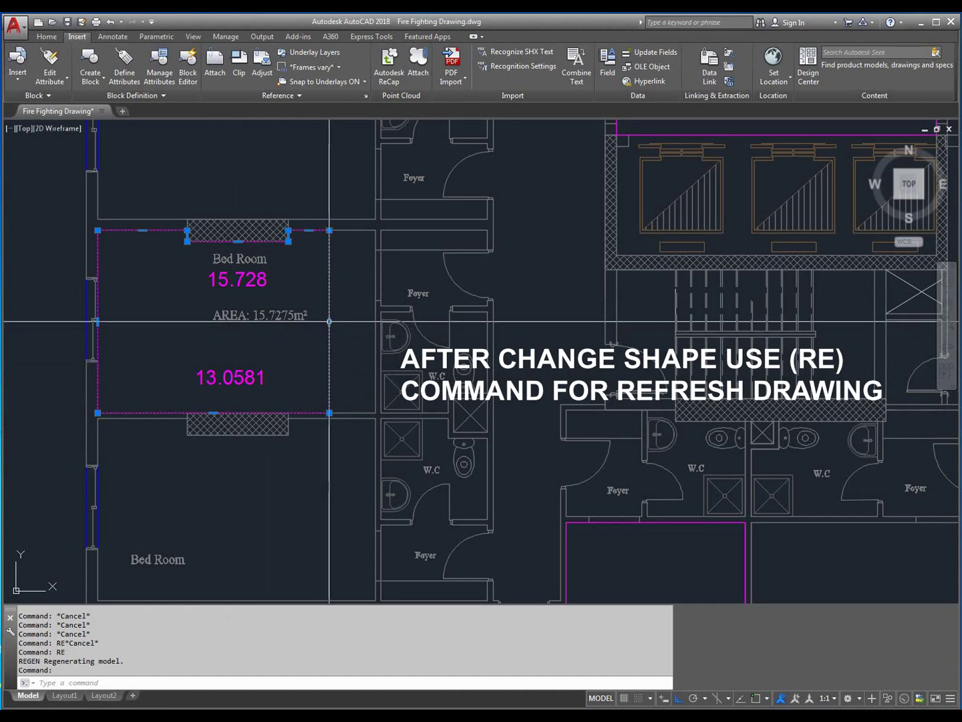
left_click(329, 321)
left_click(306, 324)
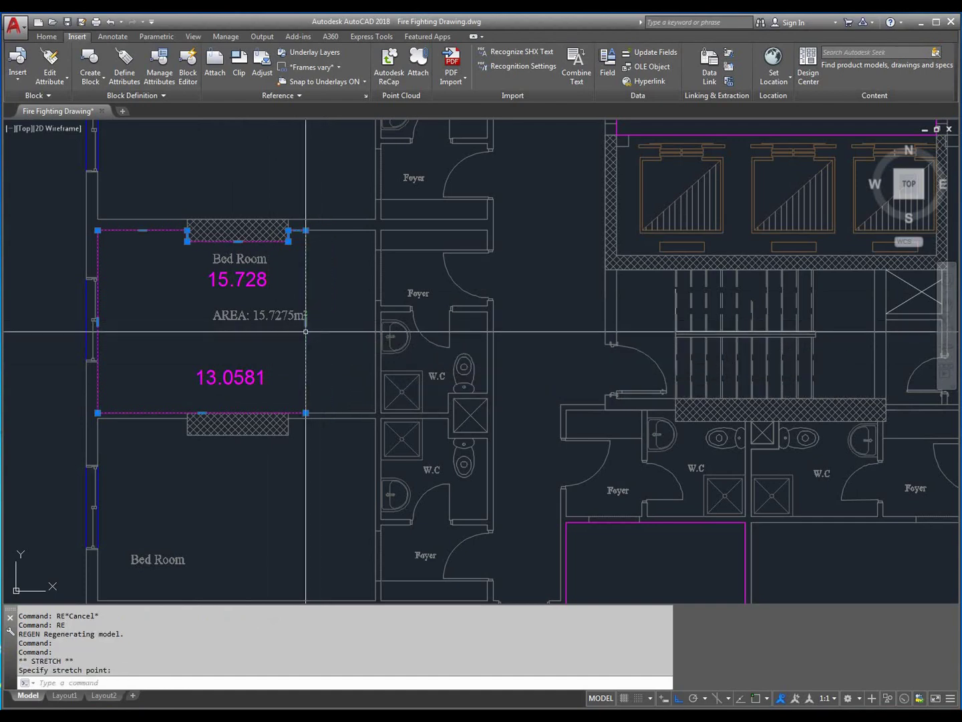
key("Escape")
key("Escape")
key("Escape")
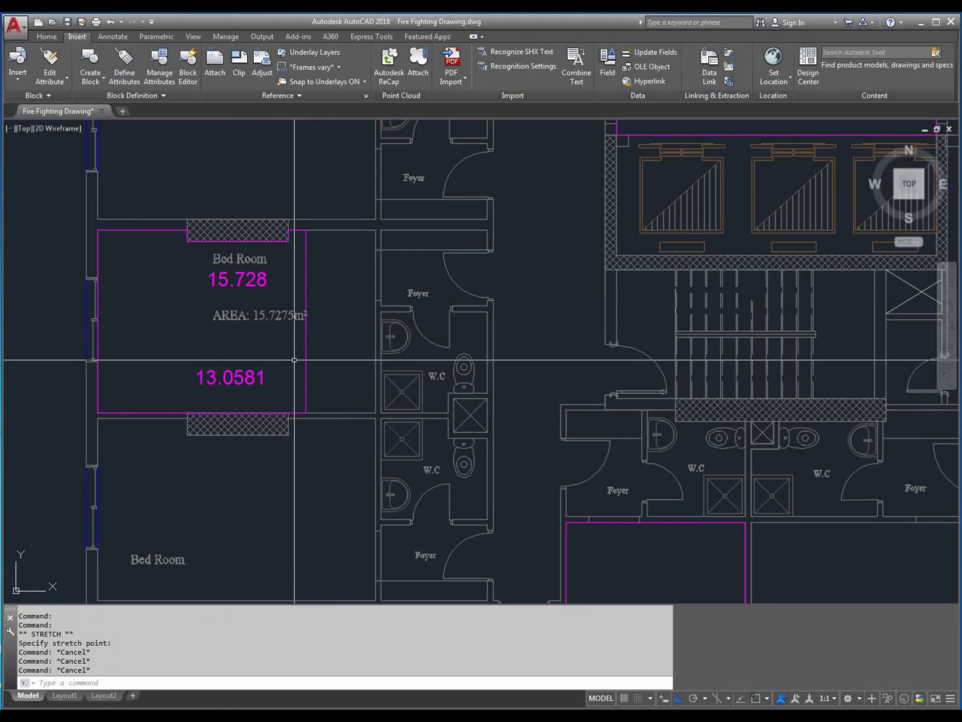
type("RE")
key("Return")
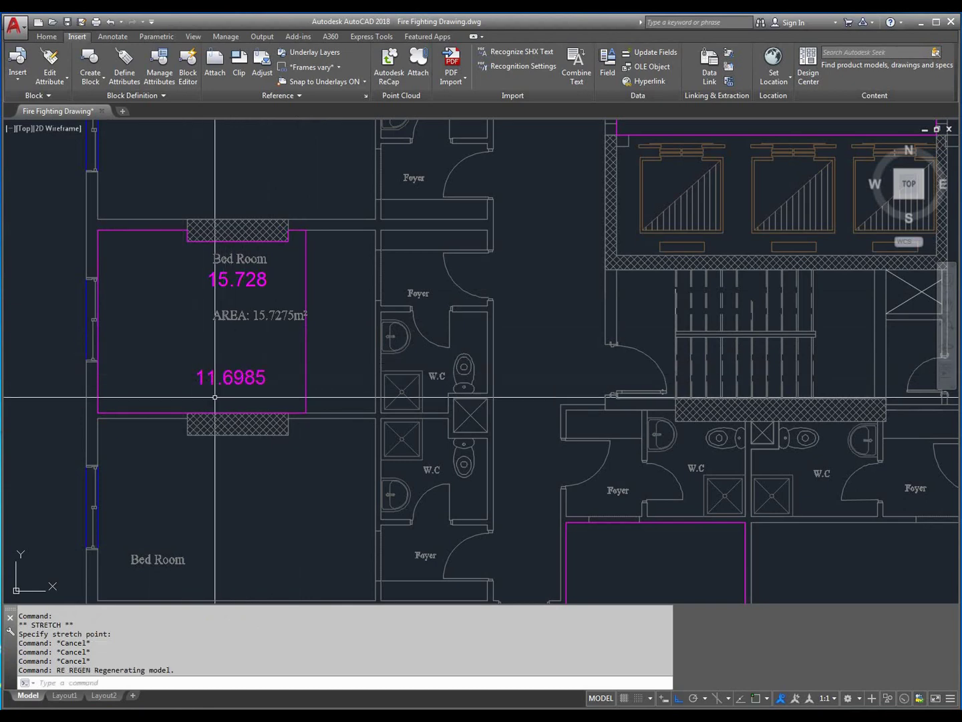
Stretch the bedroom polyline's left edge inward to just left of the hatched columns and regenerate the drawing with RE
left_click(99, 320)
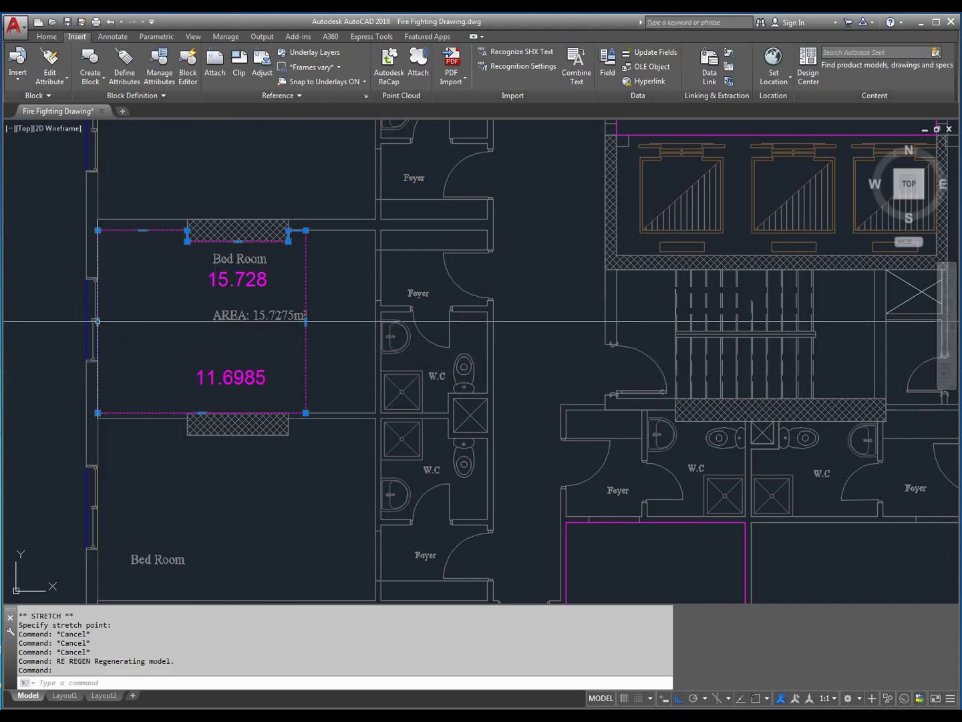
left_click(98, 320)
left_click(165, 322)
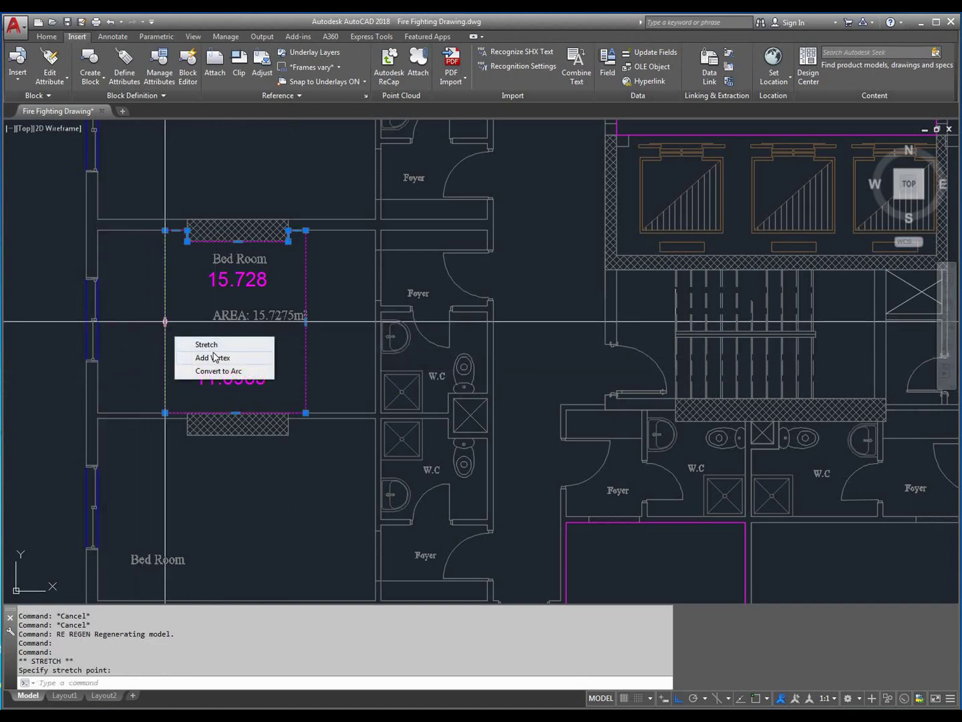
key("Escape")
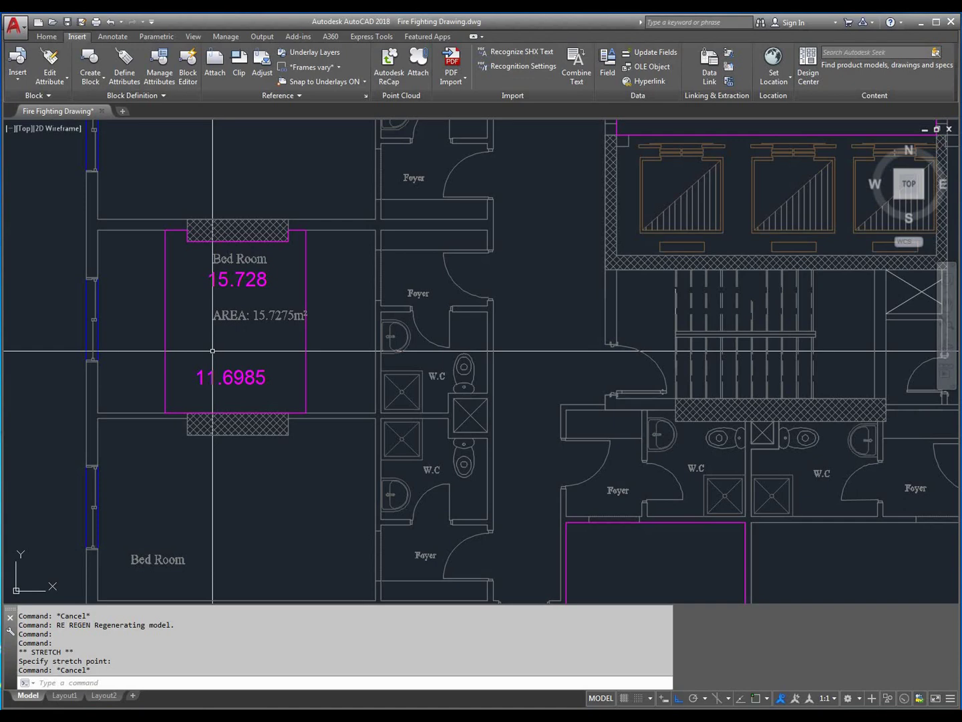
type("re")
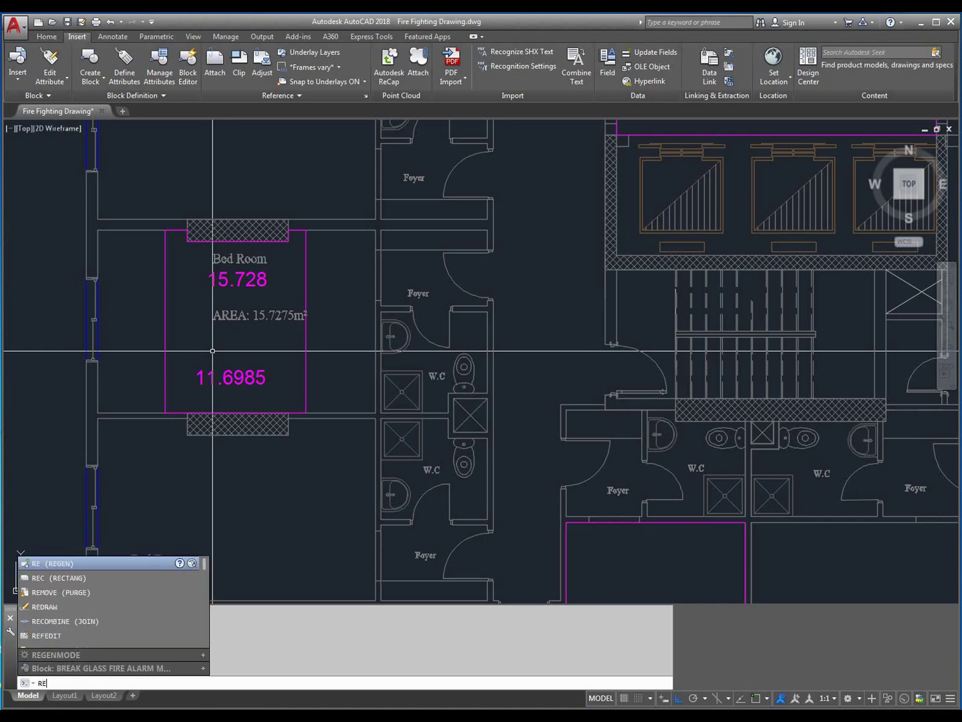
key("Return")
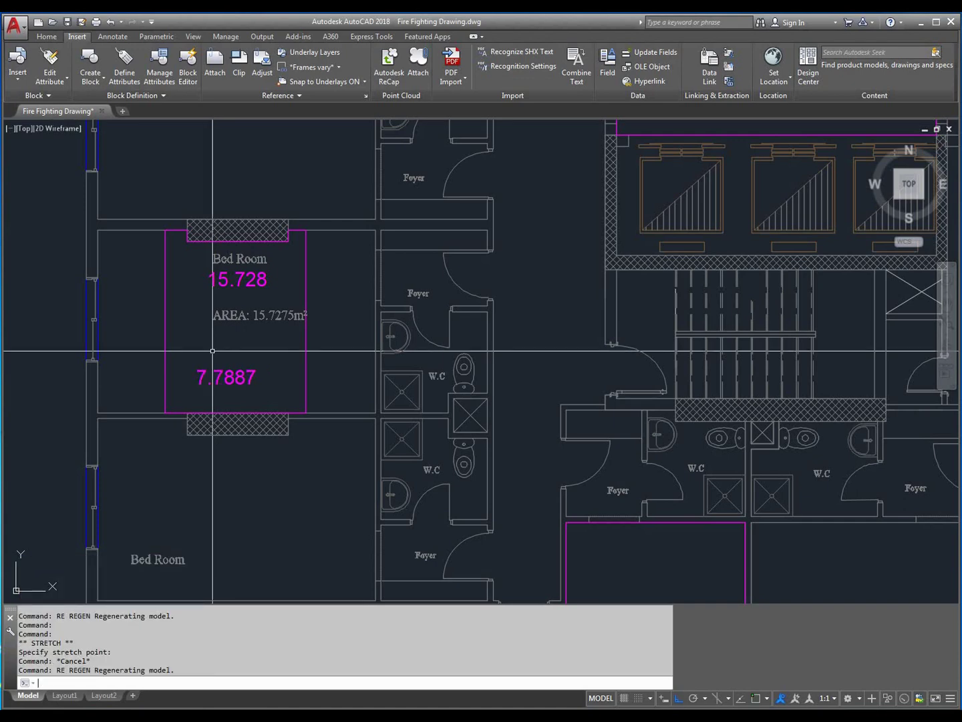
Inspect the Field settings behind the bedroom's lower area text, then close them and the text editor without changes
left_click(233, 379)
double_click(244, 385)
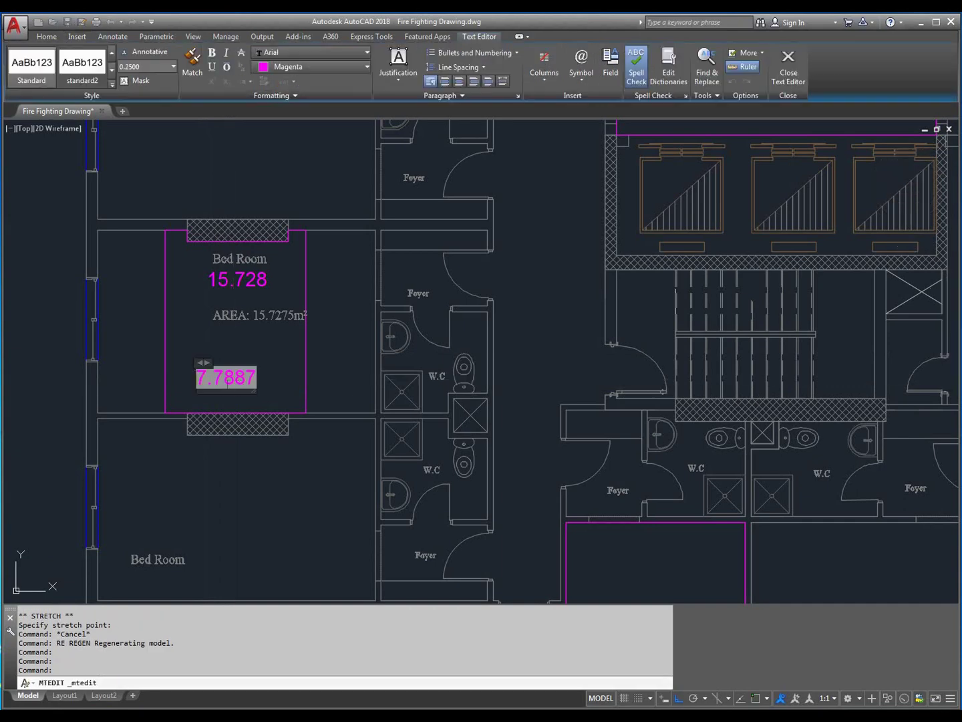
left_click(237, 385)
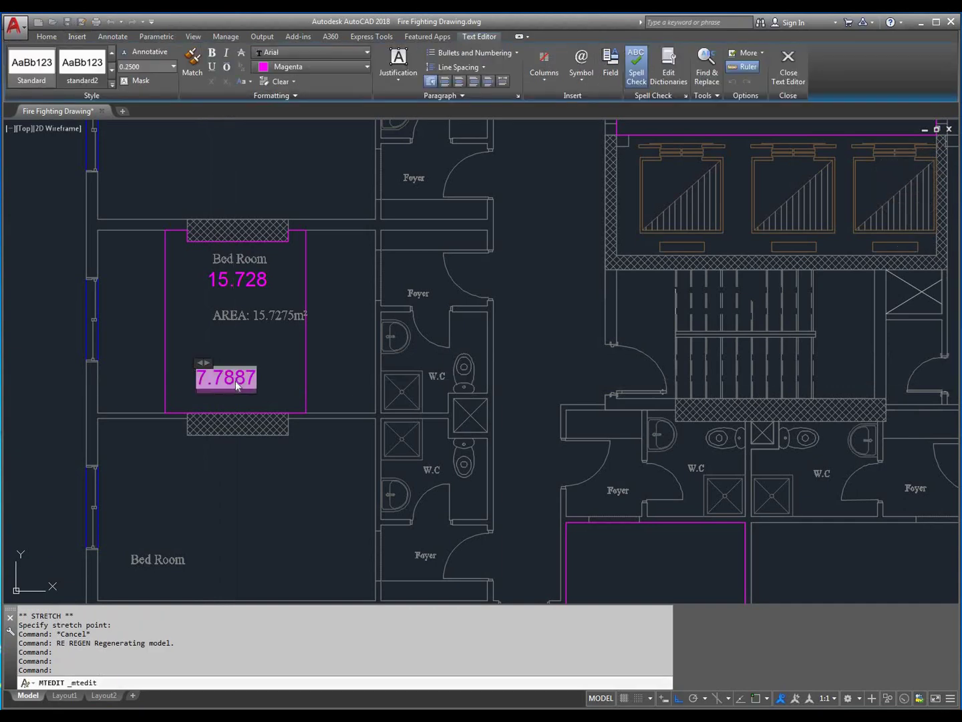
left_click(610, 72)
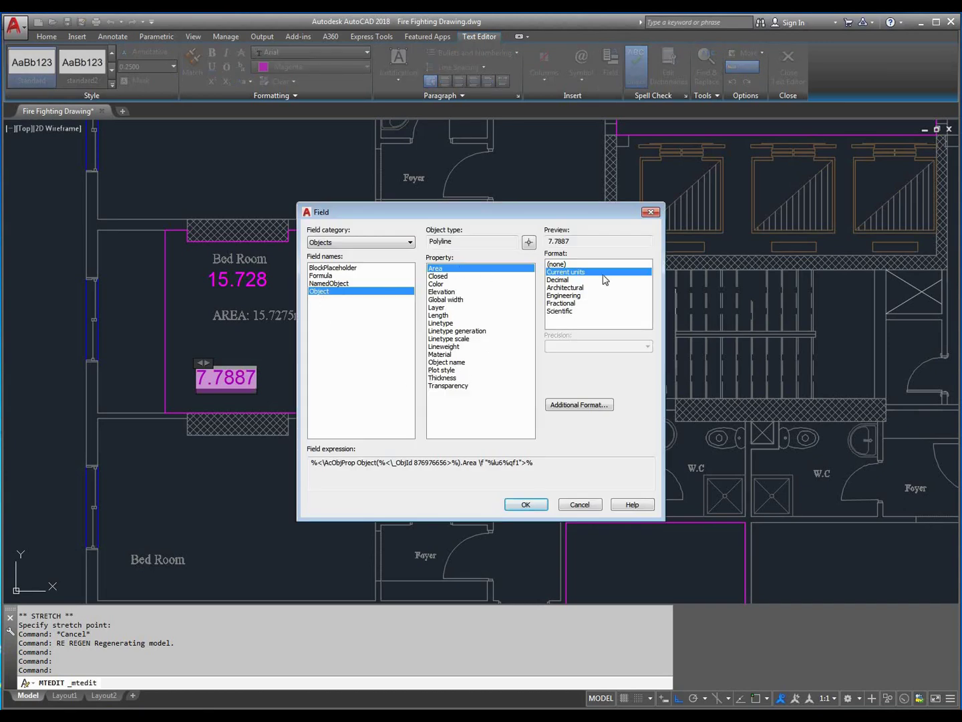
left_click(580, 504)
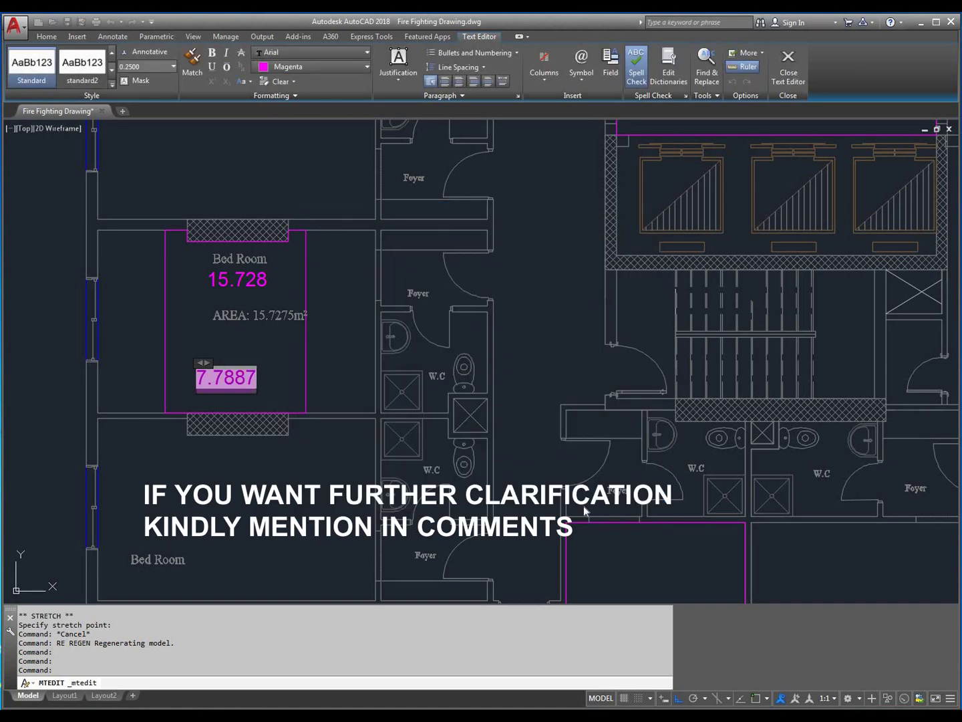
left_click(324, 385)
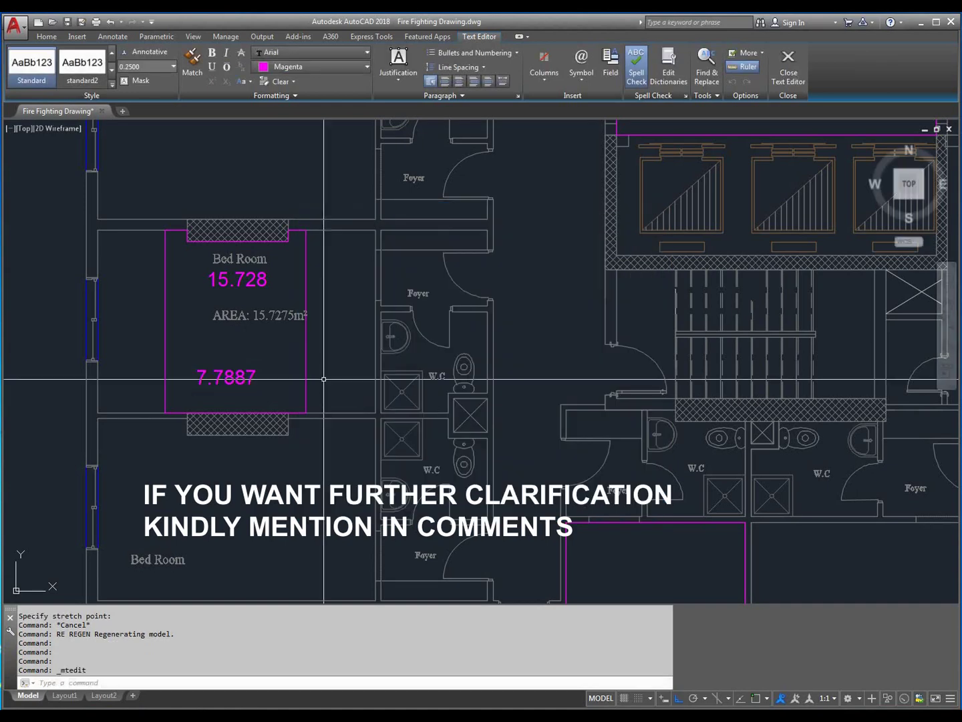
Open the plain area text under the Bed Room label to check its content, and leave it unchanged
double_click(256, 283)
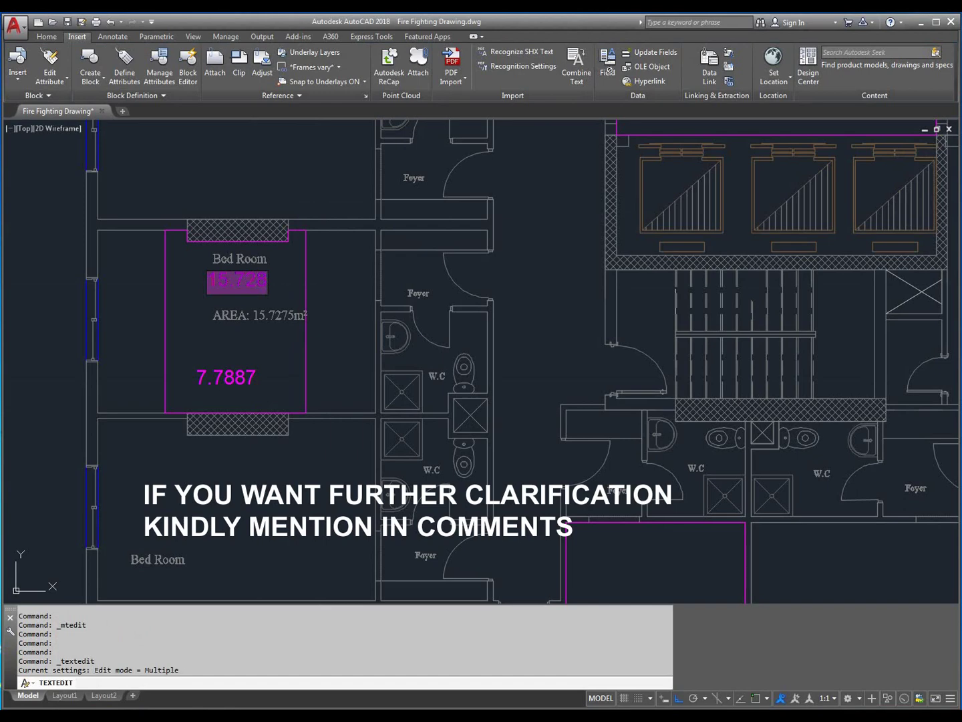
left_click(306, 348)
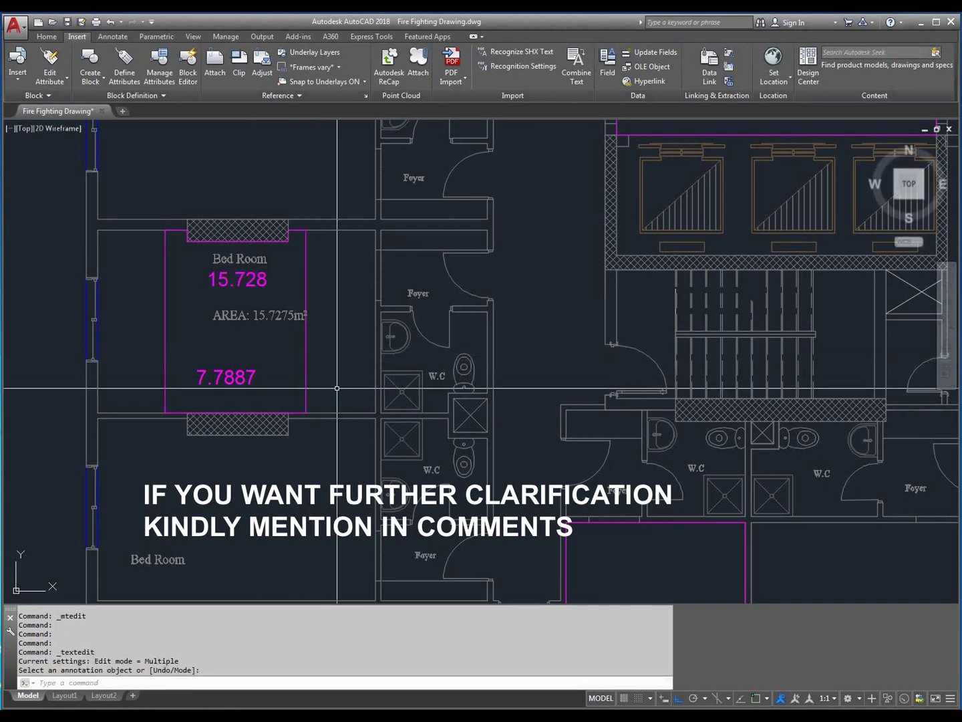
mouse_move(337, 388)
middle_mouse_down()
mouse_move(306, 389)
mouse_move(324, 403)
middle_mouse_up()
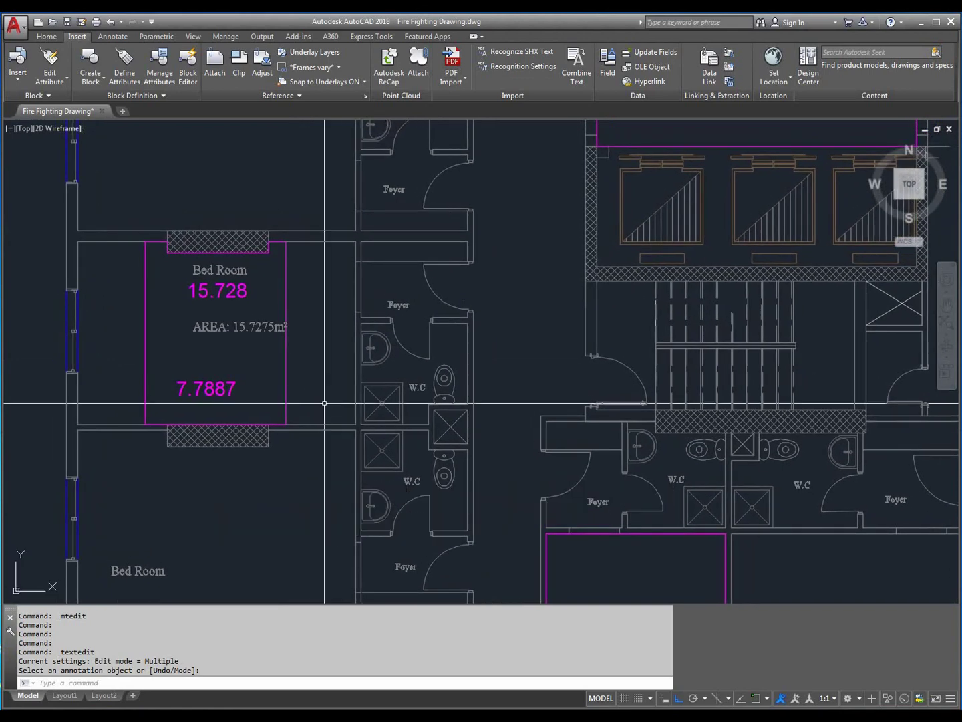